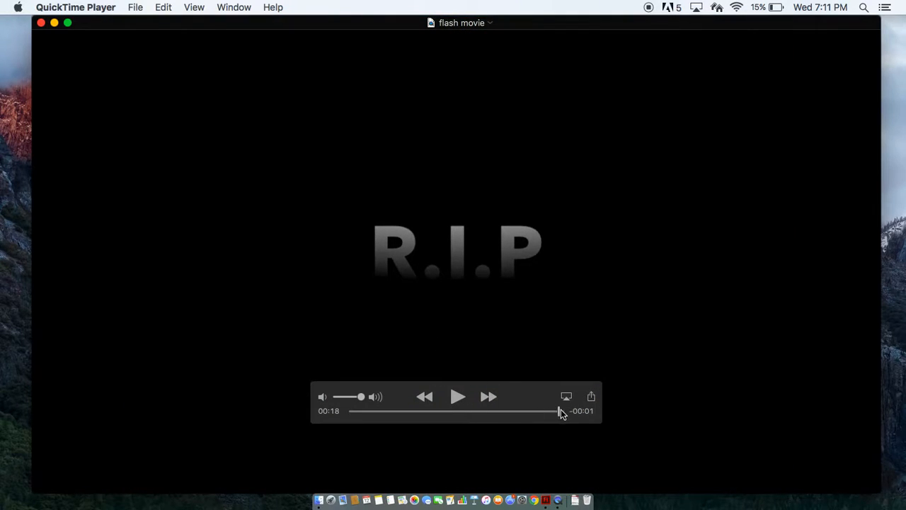
- Browse the project files in folders of folders > tek > 4weekprj in Finder, and close the window
left_click_drag(556, 409, 314, 438)
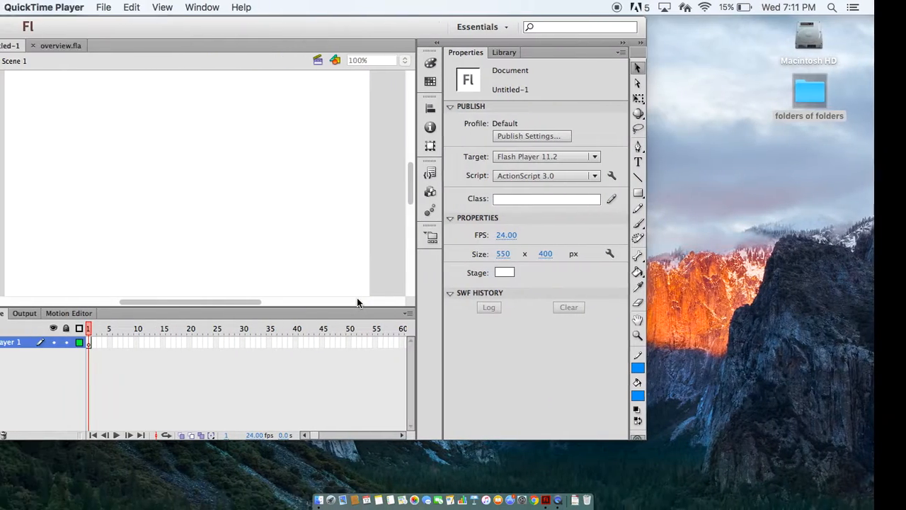
left_click(819, 106)
double_click(848, 99)
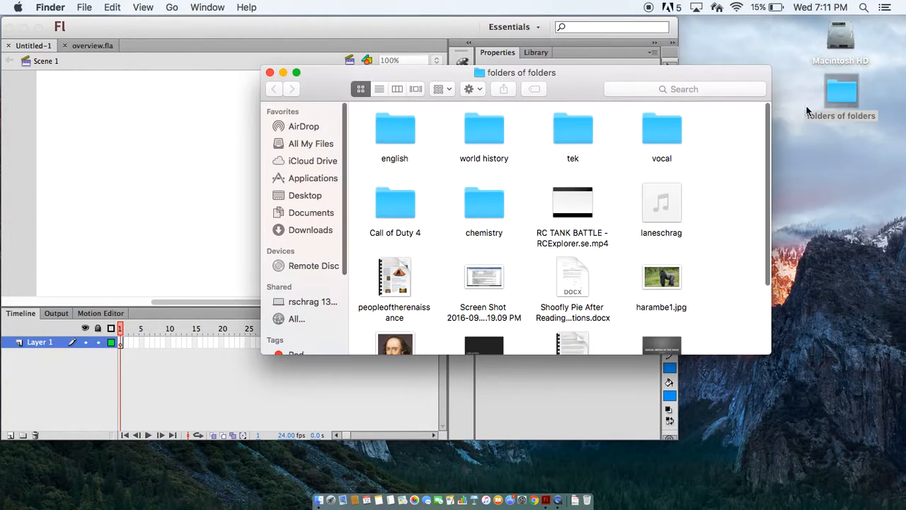
double_click(566, 121)
double_click(483, 198)
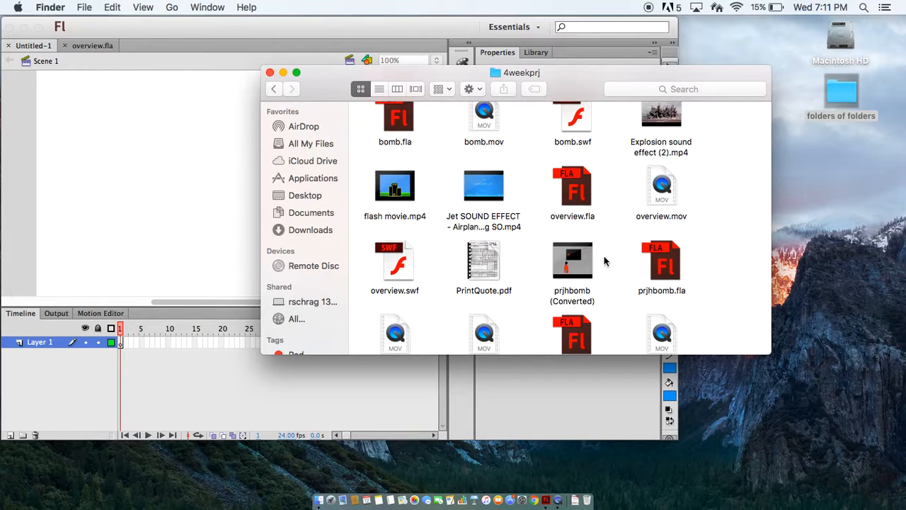
scroll(604, 261, "down", 5)
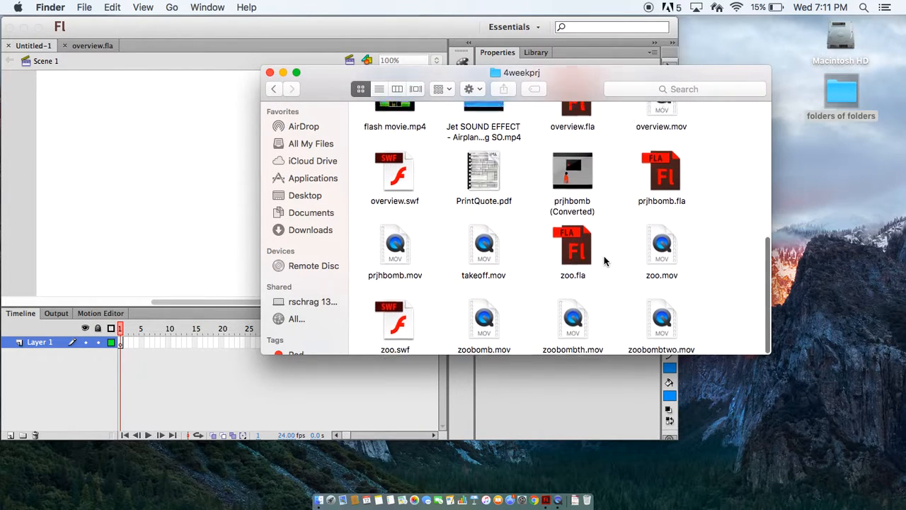
scroll(604, 255, "up", 10)
left_click(269, 74)
- Switch to Flash, view the example scene in overview.fla, and return to the Untitled-1 document
left_click(158, 27)
left_click_drag(158, 26, 216, 25)
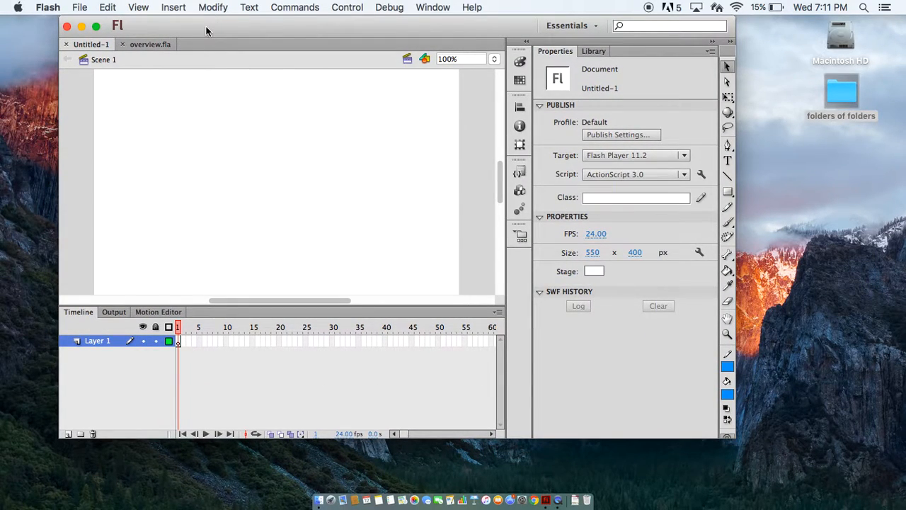
left_click(142, 46)
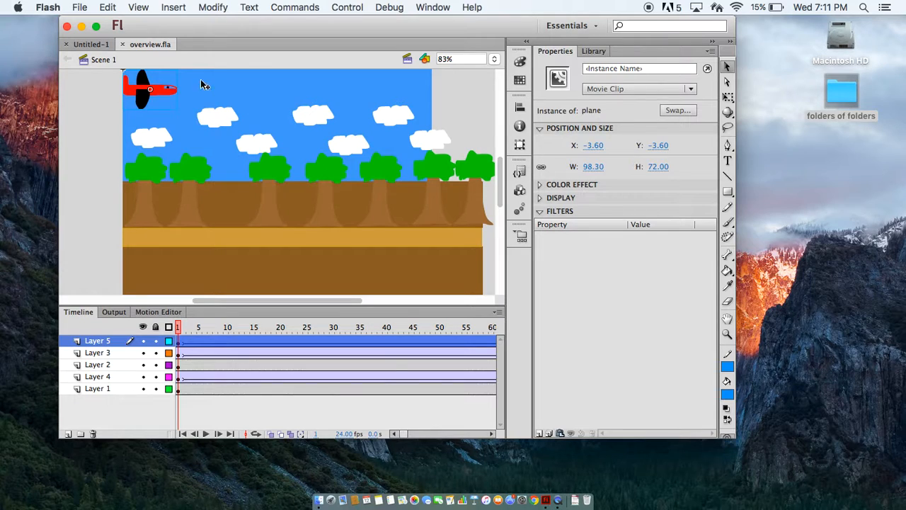
left_click(91, 45)
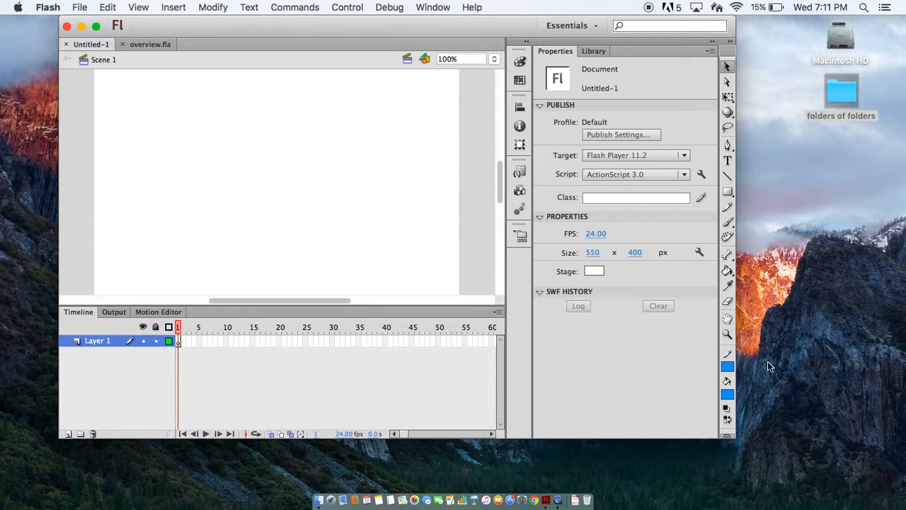
- Draw a blue rectangle with the Rectangle tool covering the whole 550 x 400 px stage of Untitled-1
left_click(726, 190)
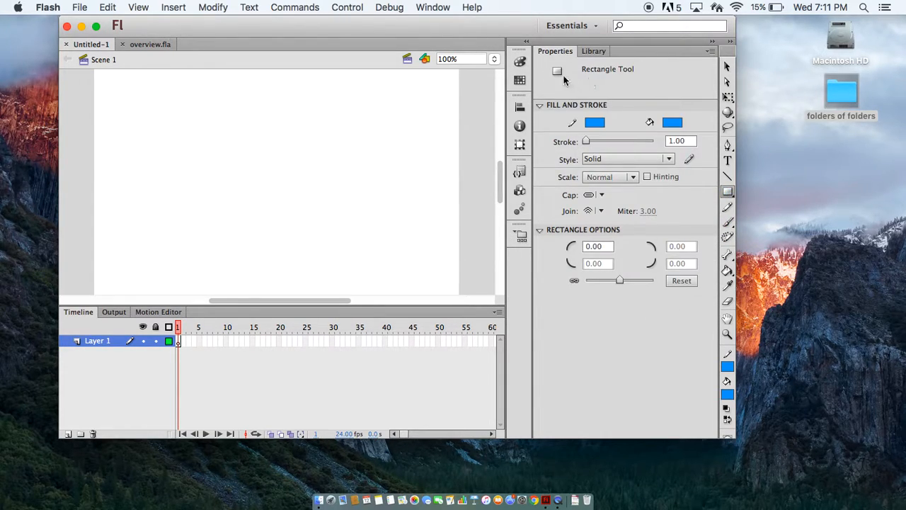
left_click(520, 63)
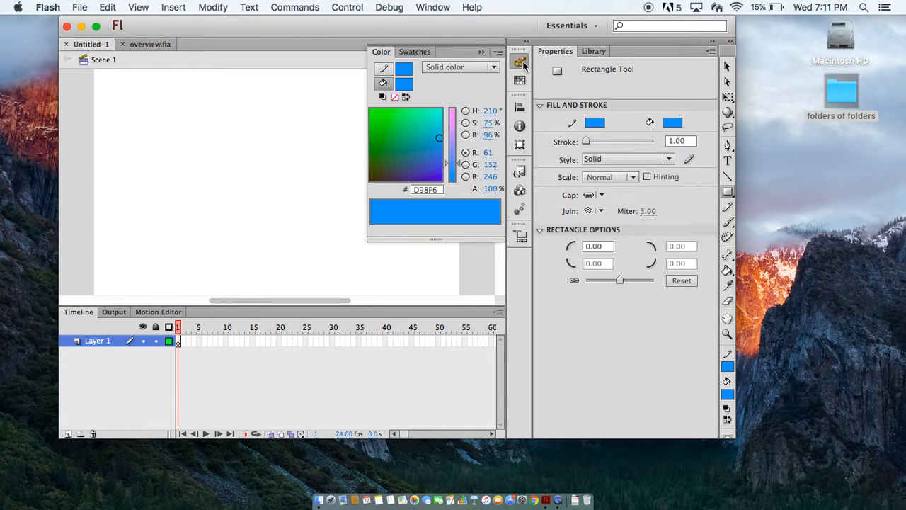
left_click(482, 52)
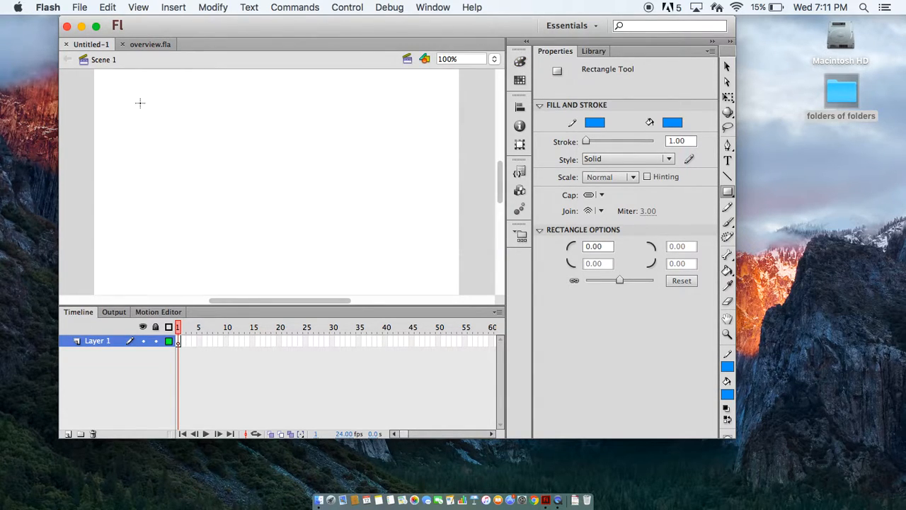
scroll(139, 103, "up", 3)
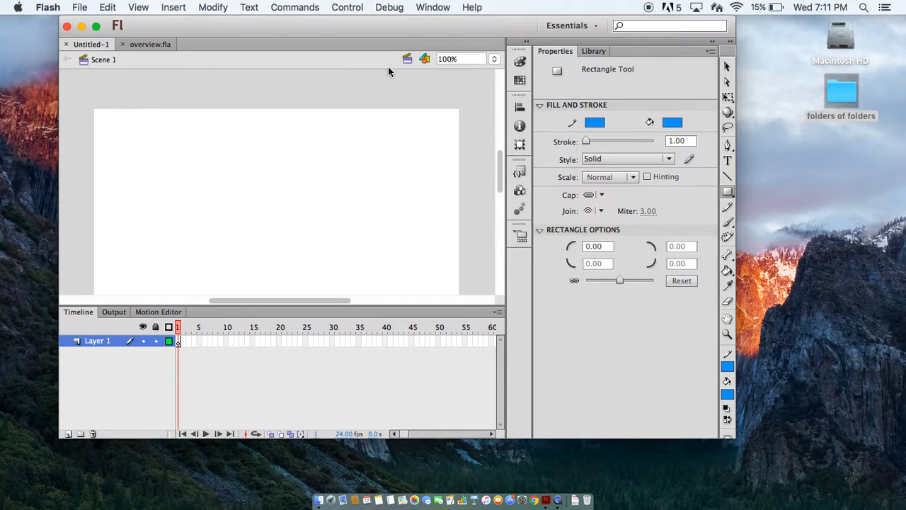
left_click(494, 60)
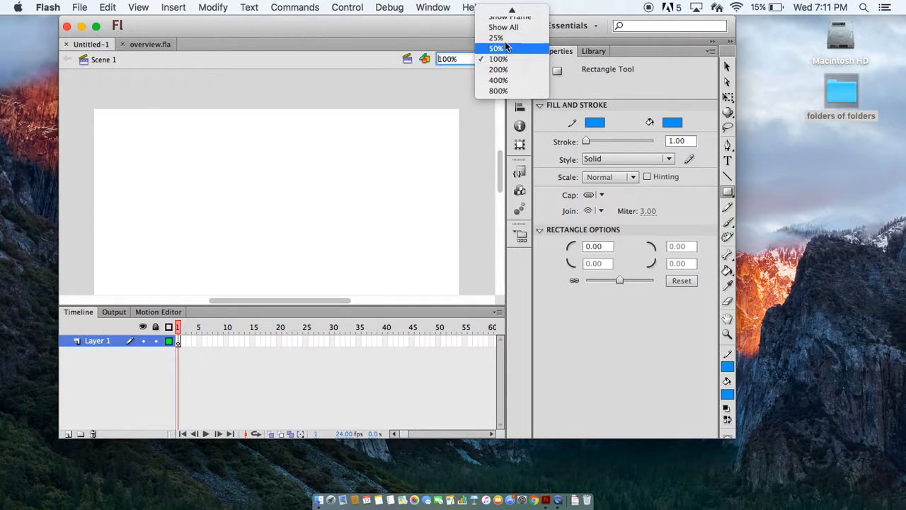
left_click(521, 24)
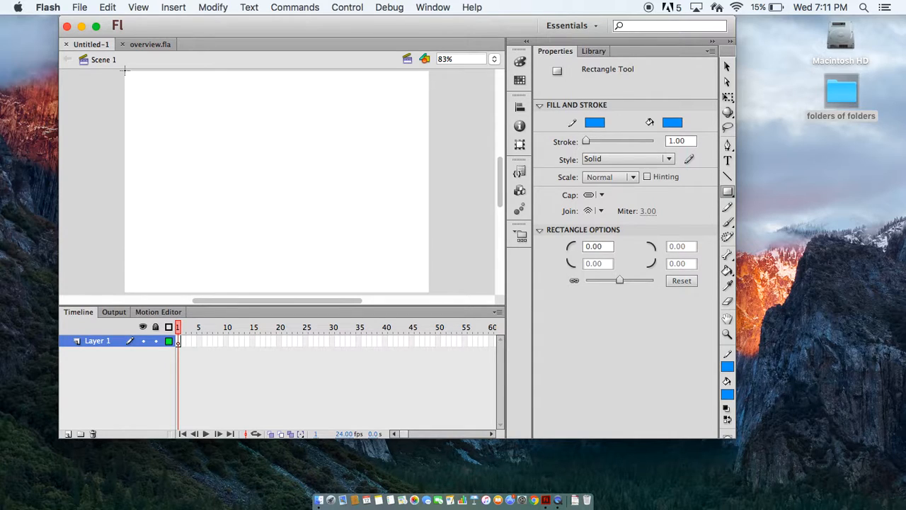
left_click_drag(124, 70, 432, 292)
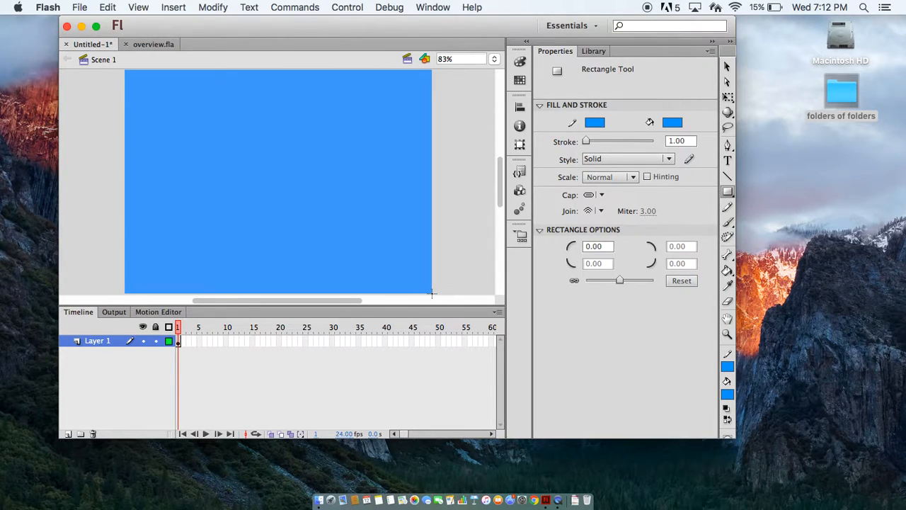
- Rename Layer 1 as "background"
double_click(110, 341)
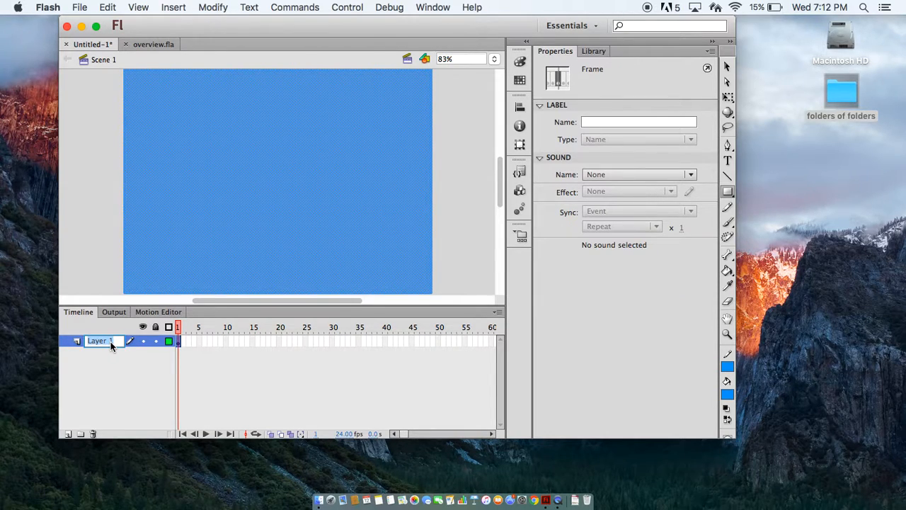
type("background")
left_click(138, 382)
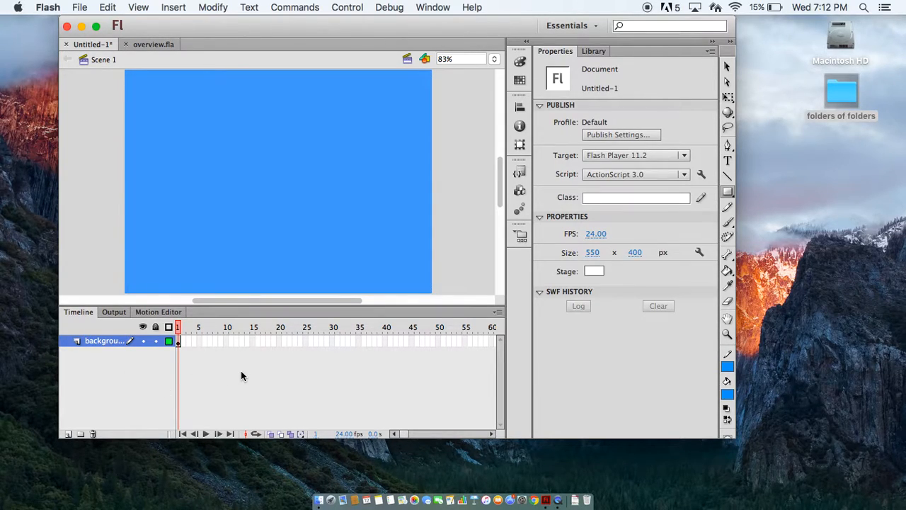
- Examine the layer stack in overview.fla and return to the untitled document
left_click(151, 47)
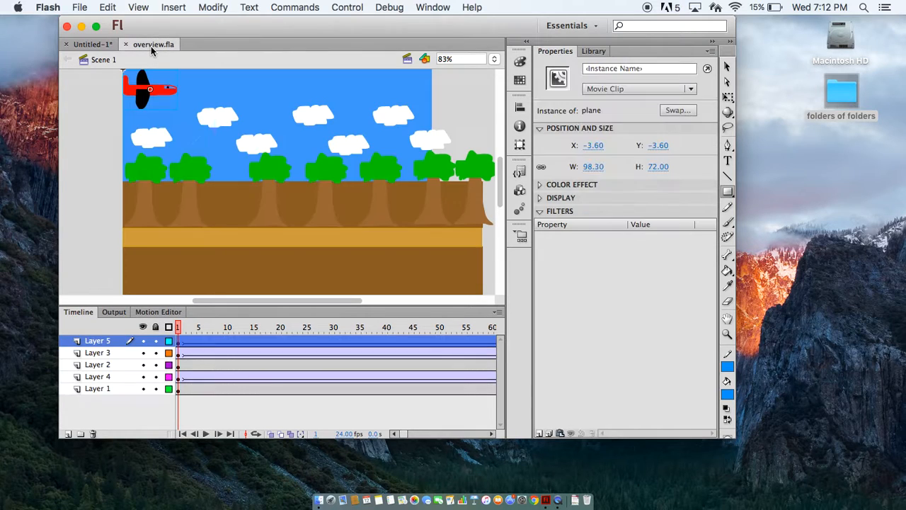
left_click_drag(179, 327, 165, 345)
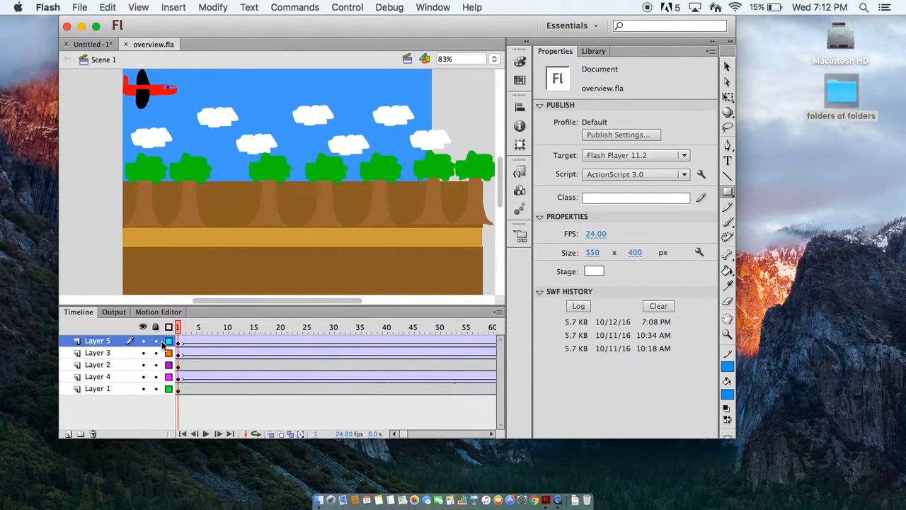
left_click(100, 46)
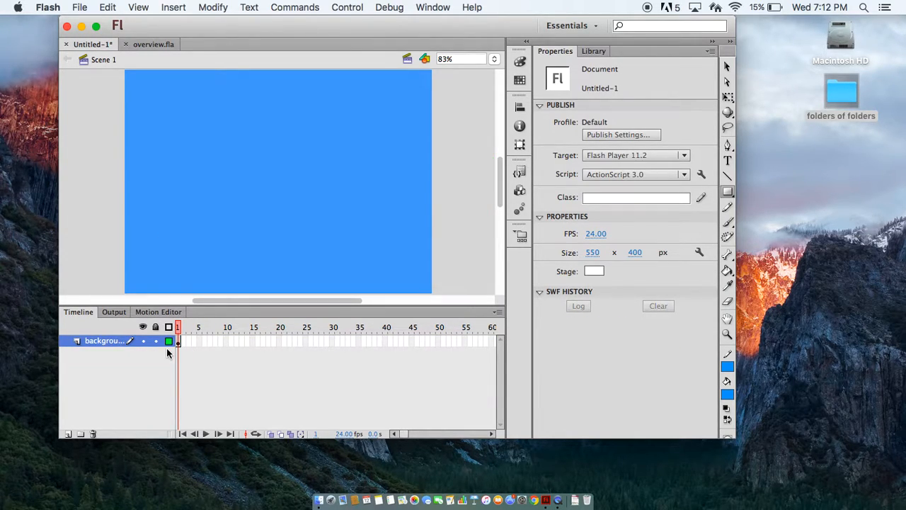
- Add a new layer above the background layer and undo it
left_click(68, 434)
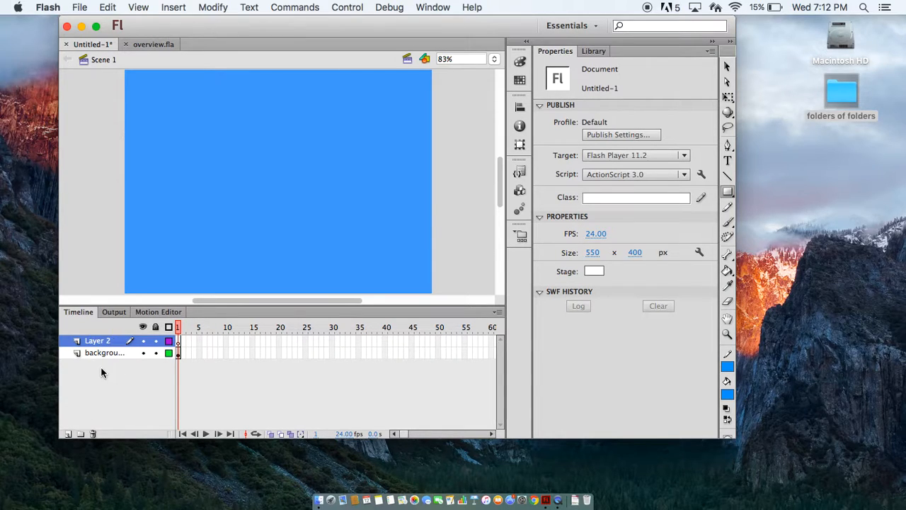
key("super+z")
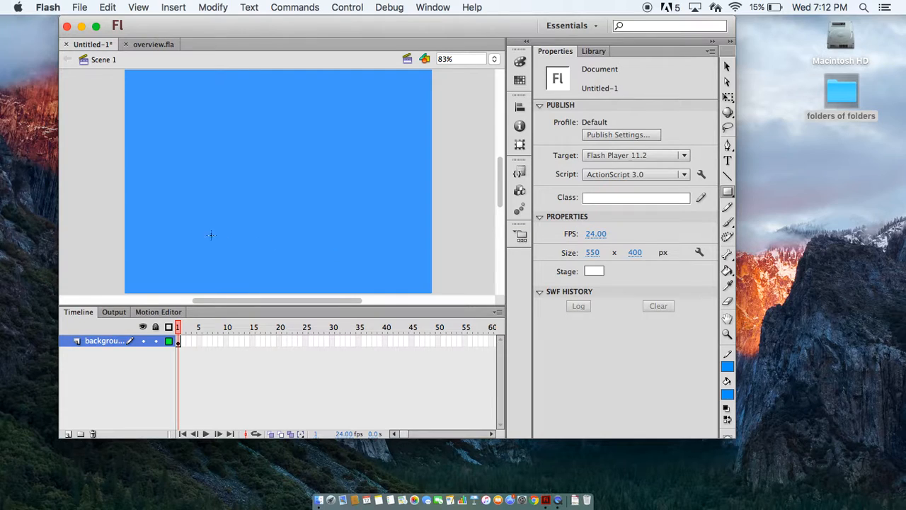
- Set the fill color to brown for drawing the ground
left_click(520, 61)
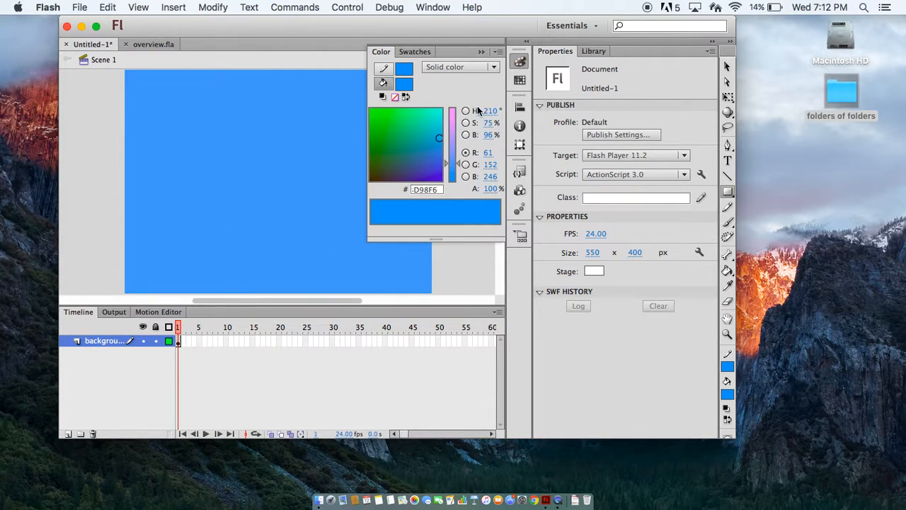
left_click(405, 84)
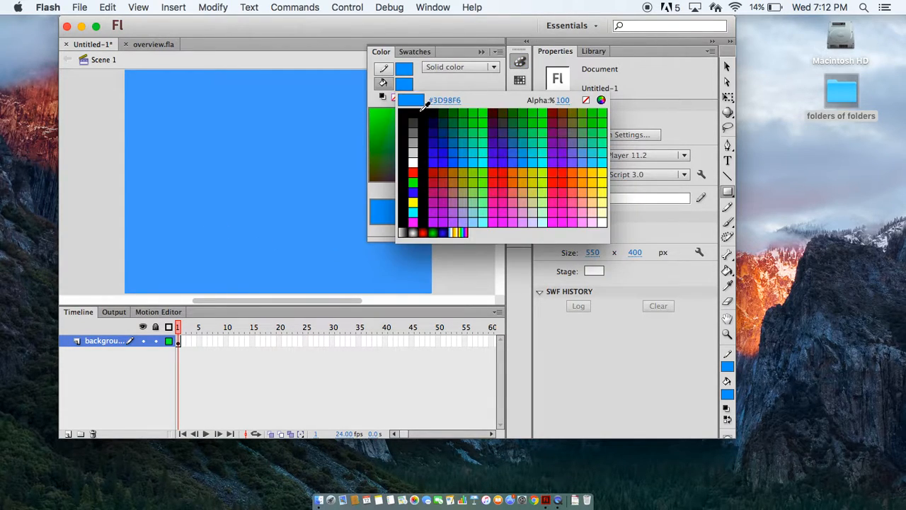
left_click(453, 171)
left_click(482, 52)
- Try drawing and moving a brown rectangle of about 156 by 91 px on the background layer, and undo it
mouse_move(235, 169)
left_mouse_down()
mouse_move(321, 219)
mouse_move(206, 230)
mouse_move(324, 255)
left_mouse_up()
key("v")
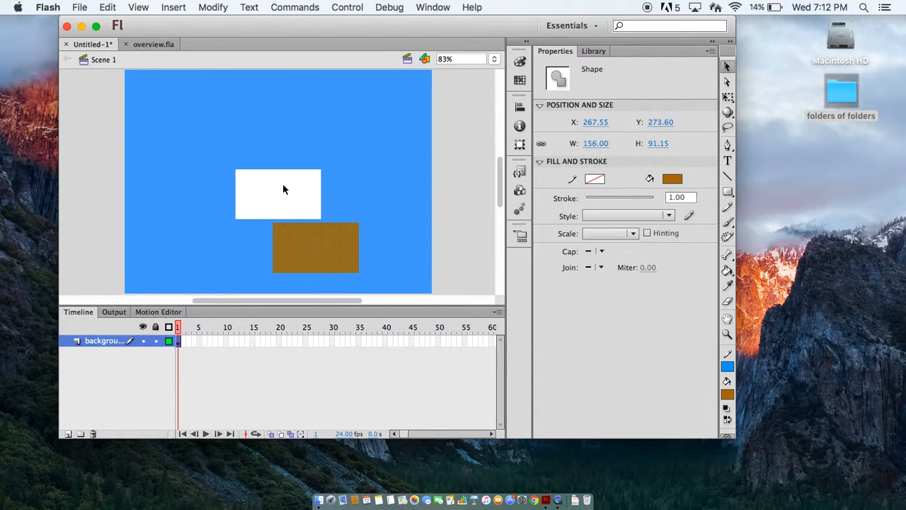
key("cmd+z")
key("cmd+z")
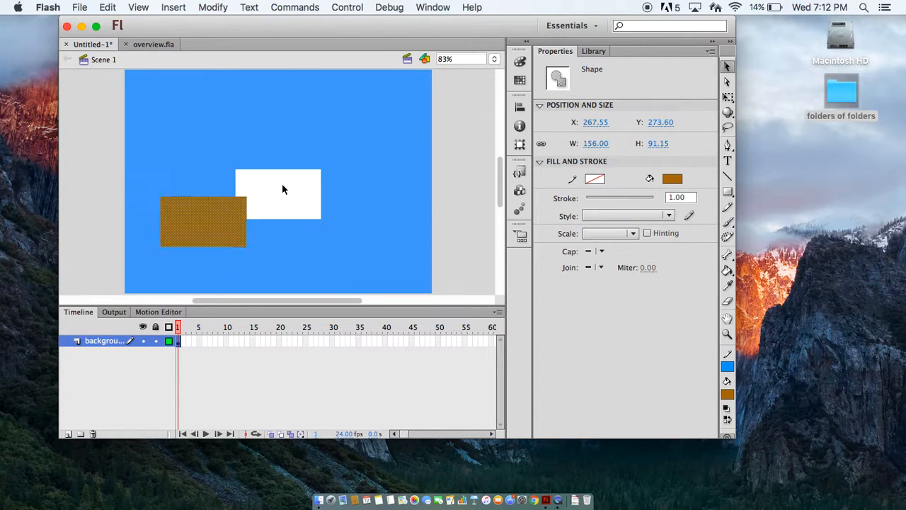
key("super+z")
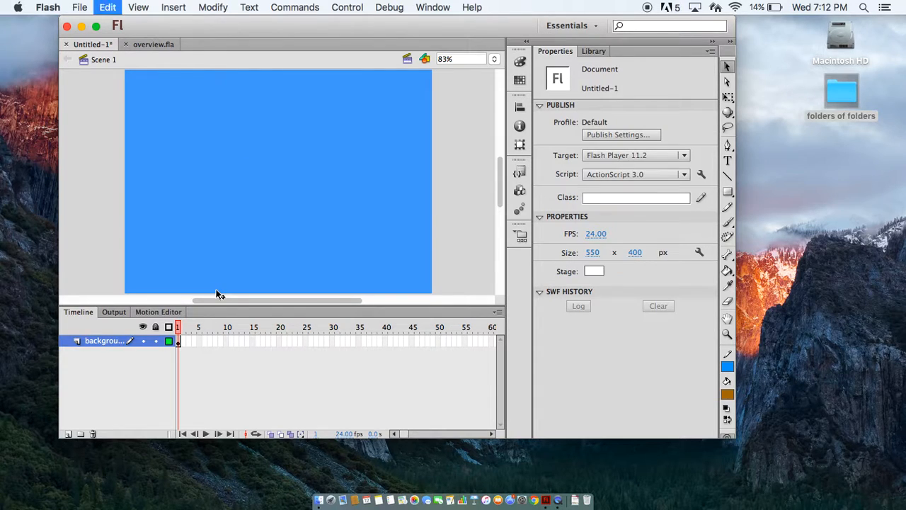
- Add a new layer above the background layer and name it "ground"
left_click(68, 434)
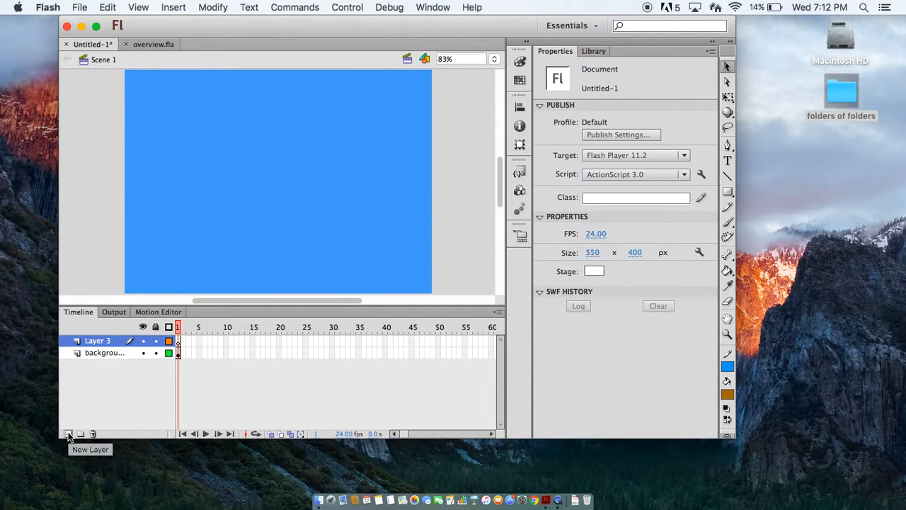
left_click(106, 341)
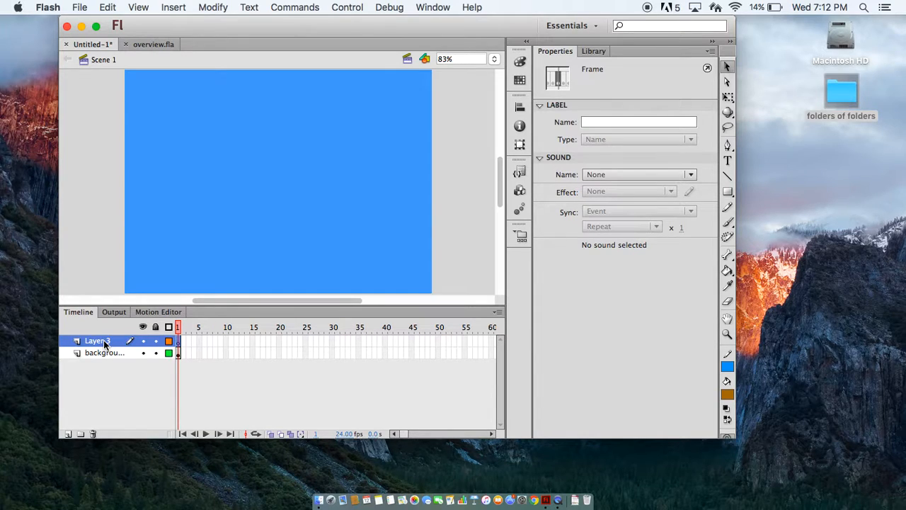
type("ground")
key("Return")
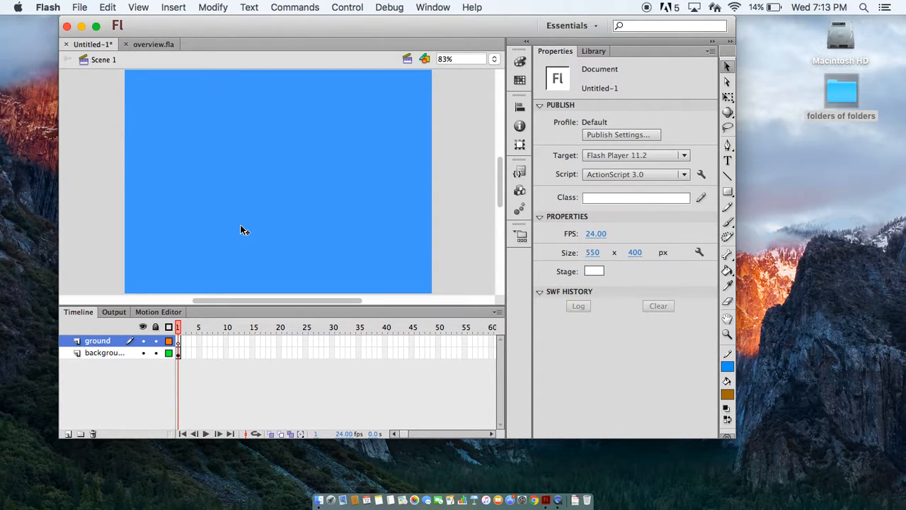
- Try drawing and moving a brown rectangle of about 175 by 88 px on the ground layer, and undo it
key("r")
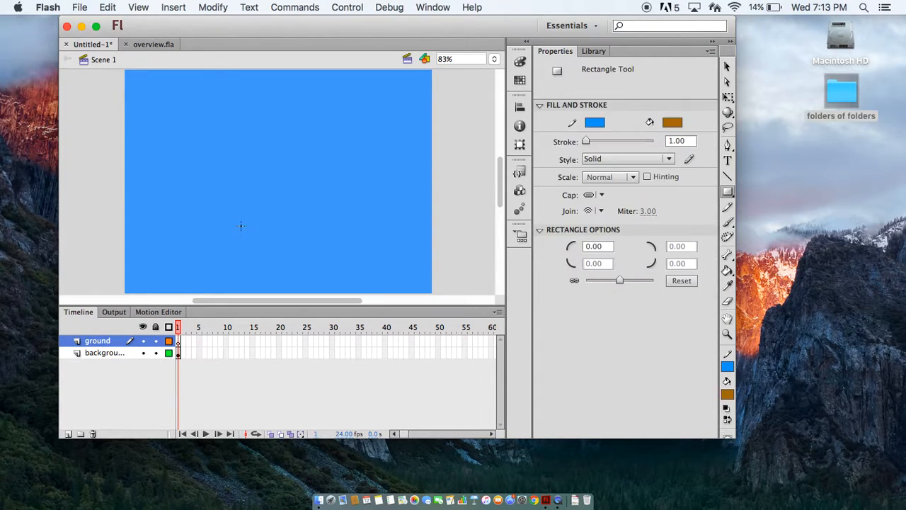
left_click_drag(171, 201, 267, 249)
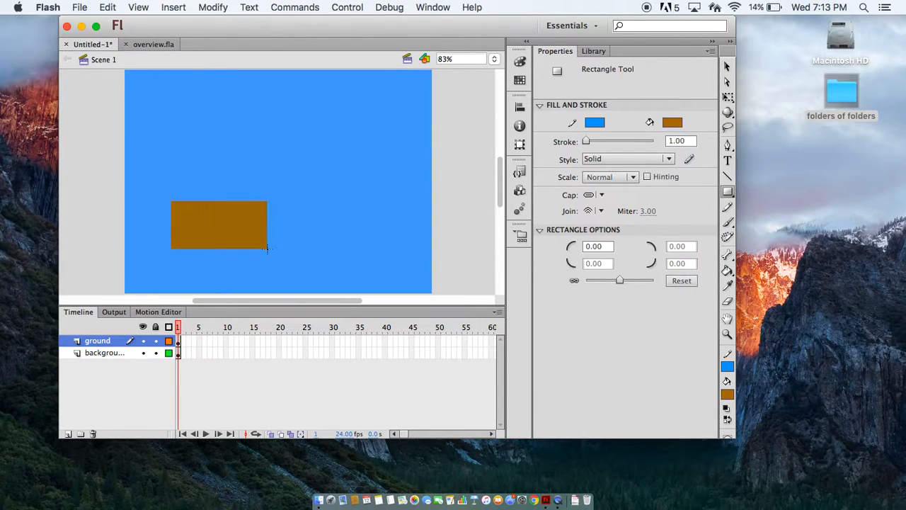
key("v")
left_click_drag(213, 226, 356, 231)
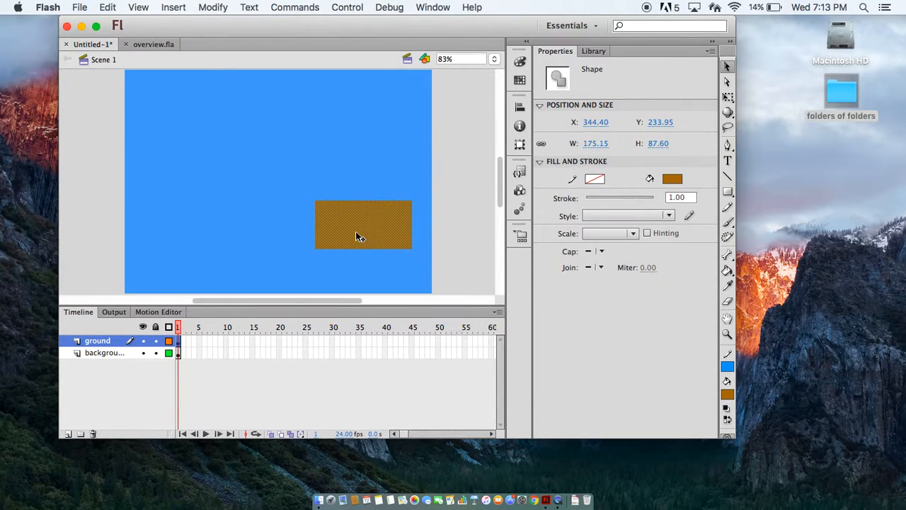
key("super+z")
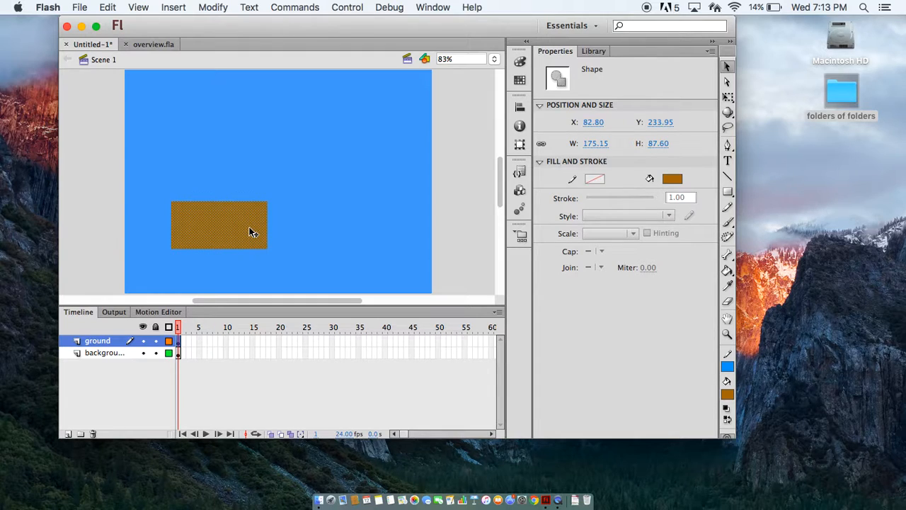
key("super+z")
key("super+z")
key("super+z")
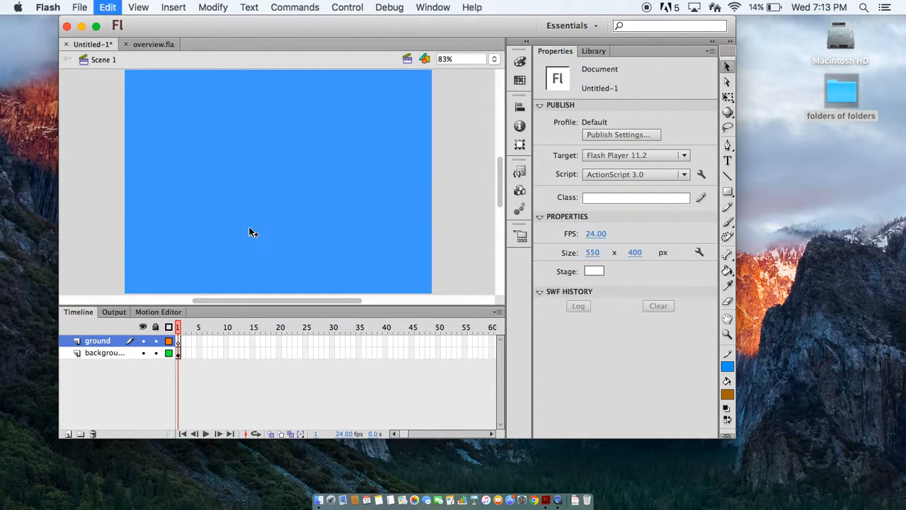
scroll(176, 223, "up", 4)
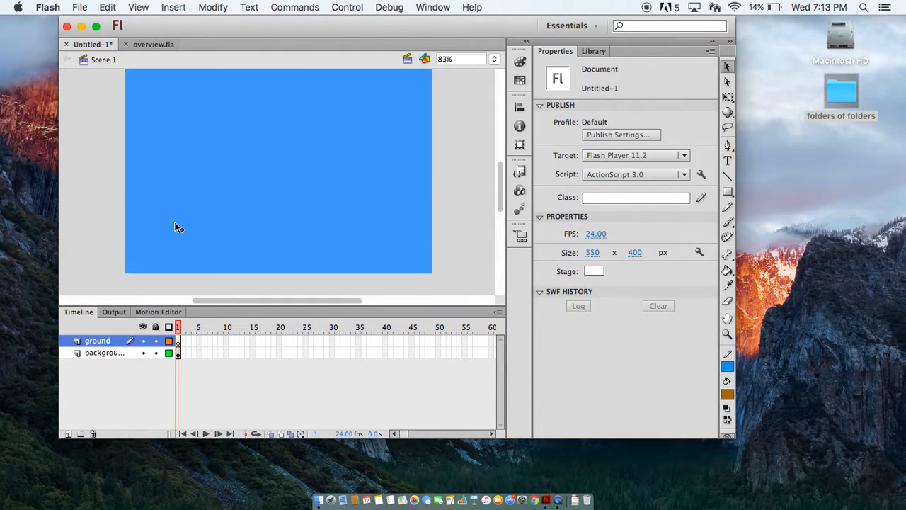
- Try drawing a brown rectangle across the full width of the stage's lower part on the ground layer, and undo it
key("t")
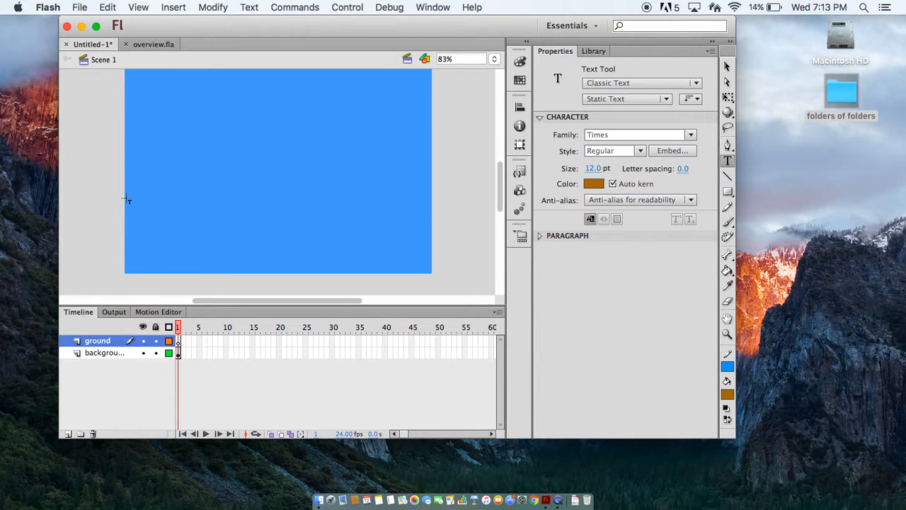
key("r")
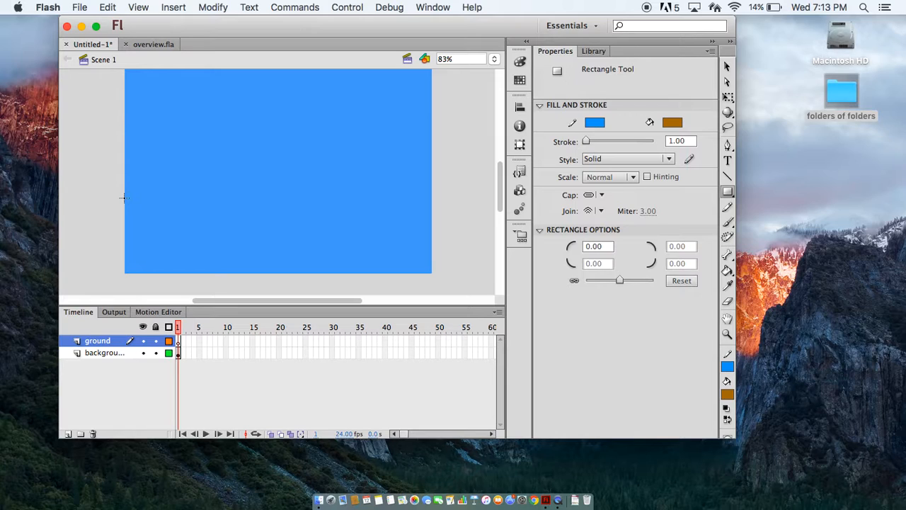
left_click_drag(123, 203, 266, 242)
left_click_drag(337, 252, 431, 272)
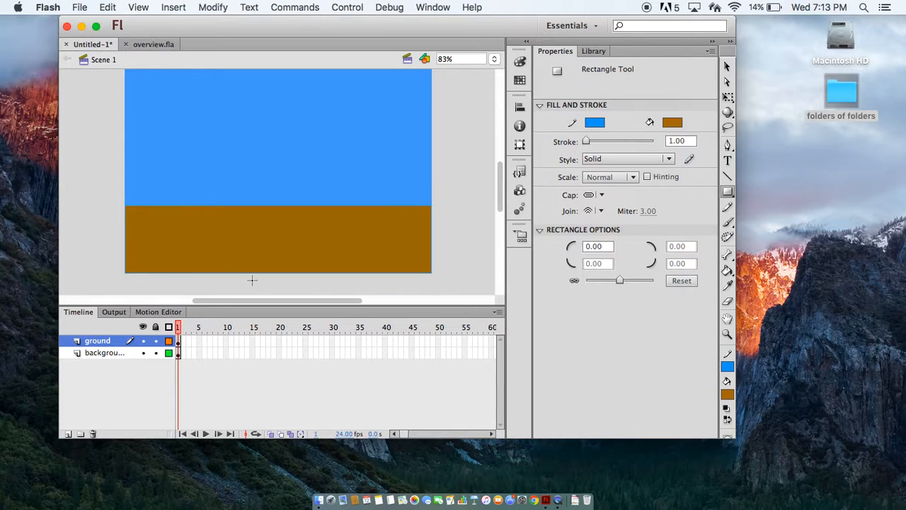
key("super+z")
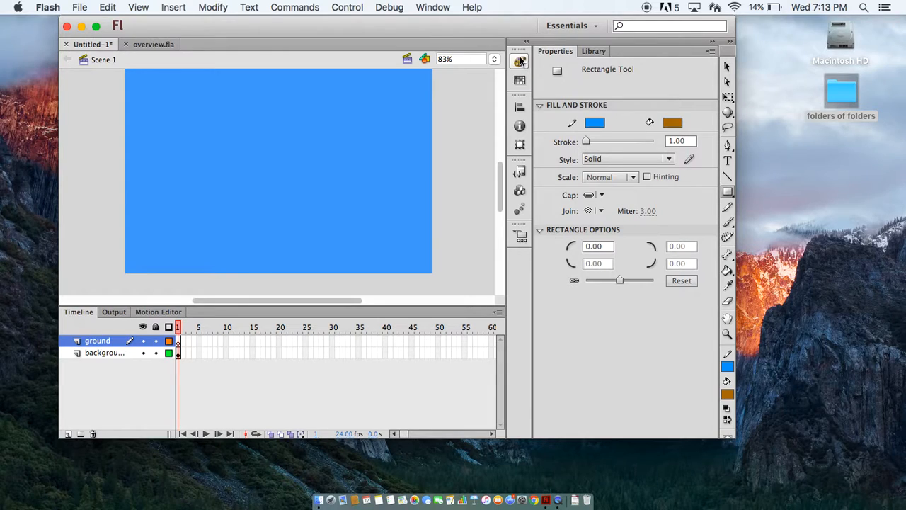
- Set the stroke color to brown #996600 so the ground's outline matches its fill
left_click(519, 61)
left_click(404, 84)
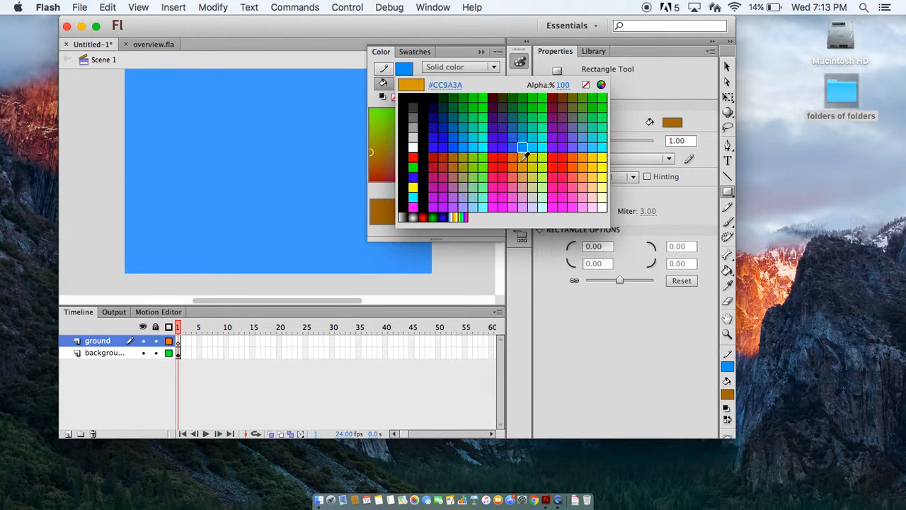
left_click(512, 157)
left_click(404, 67)
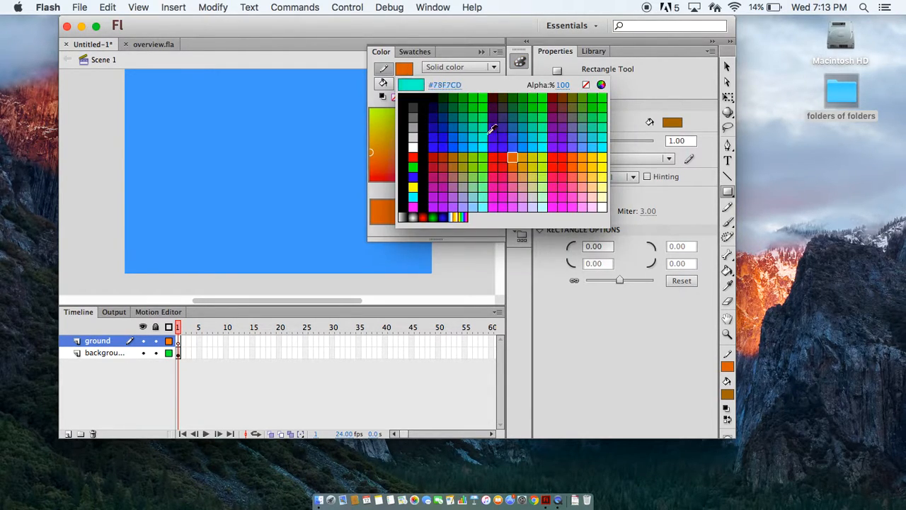
left_click(454, 152)
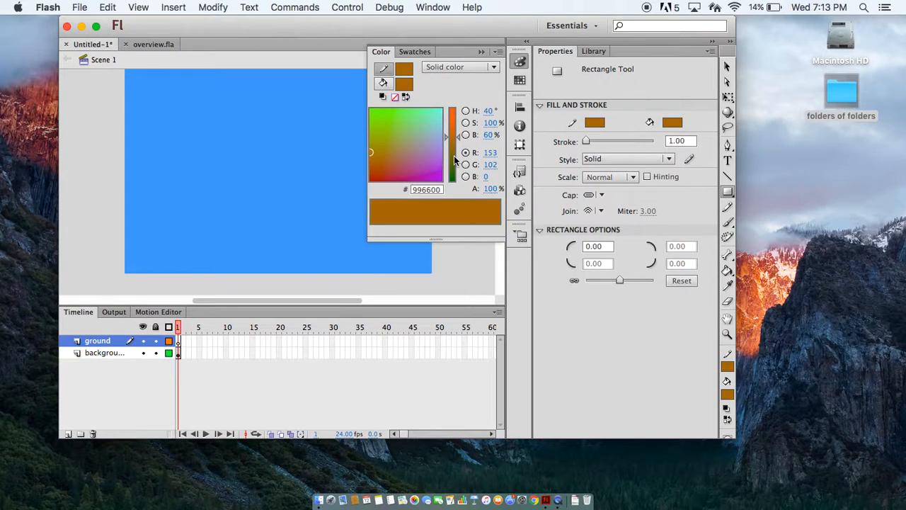
left_click(482, 51)
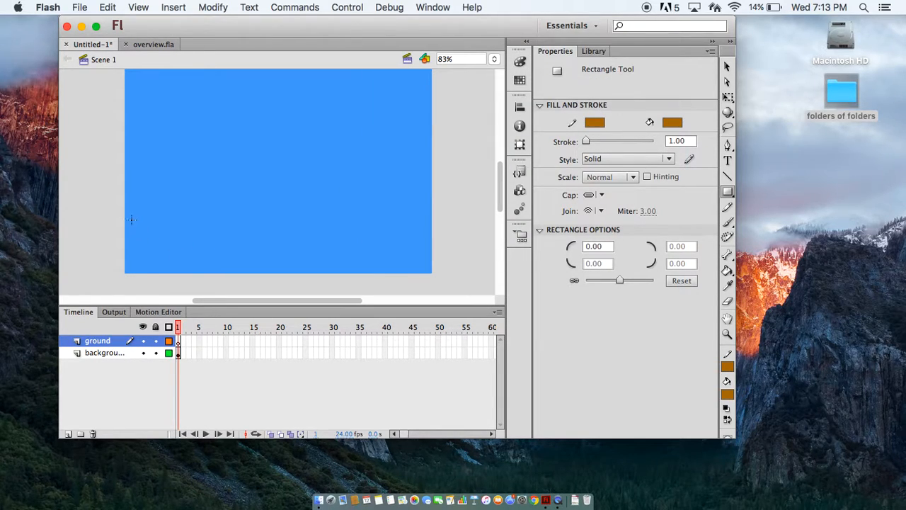
- Draw the brown ground across the stage's full width, comparing it with overview.fla and extending it upward with a second overlapping rectangle
left_click_drag(124, 215, 433, 273)
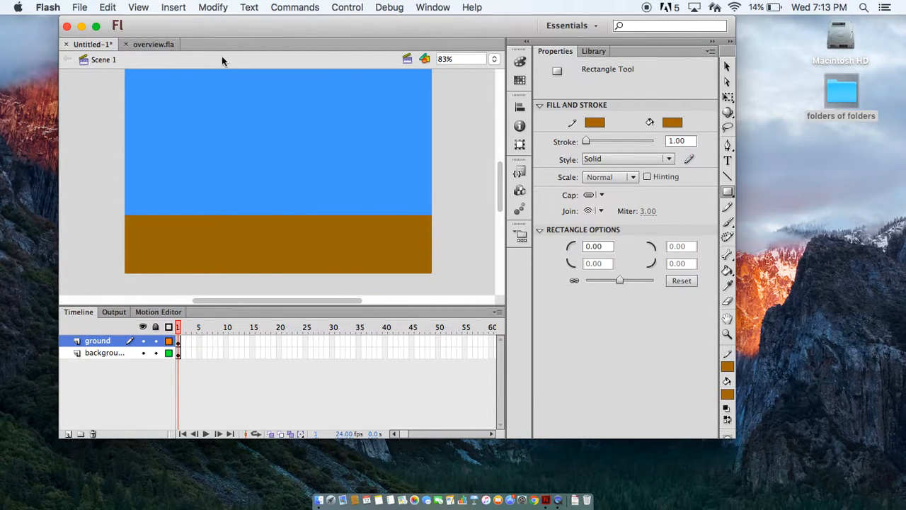
left_click(153, 46)
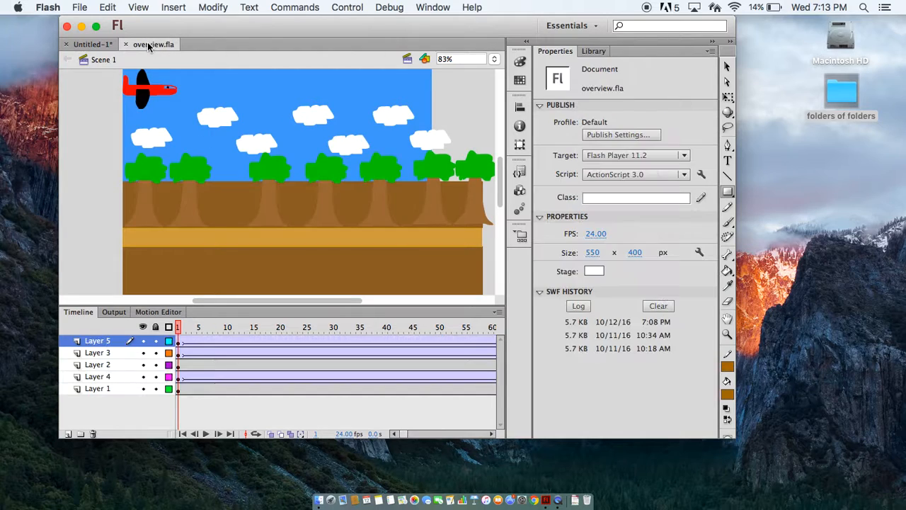
left_click(92, 44)
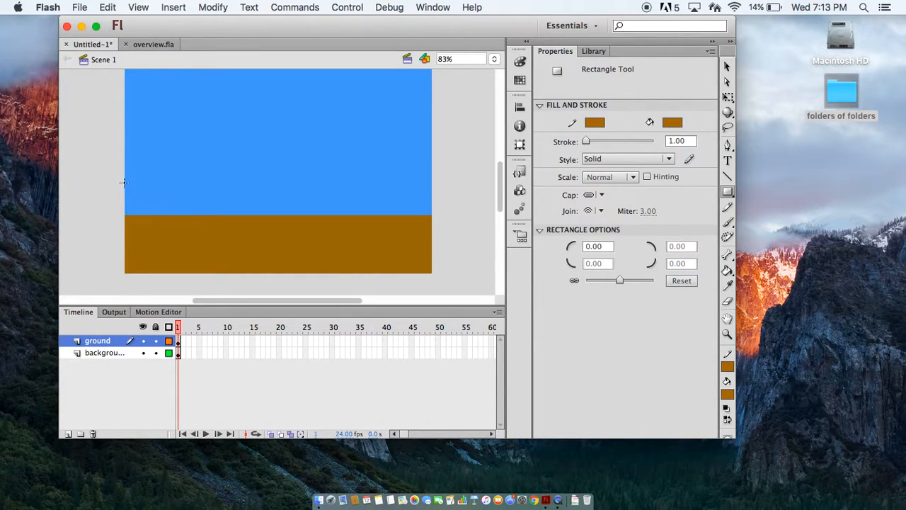
left_click_drag(124, 175, 432, 243)
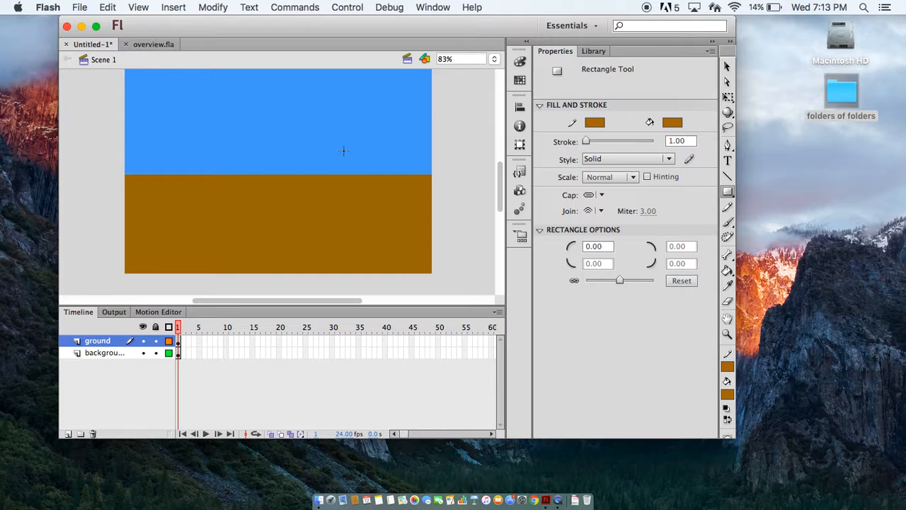
- Choose the Brush tool and check the trees in overview.fla as a reference
key("b")
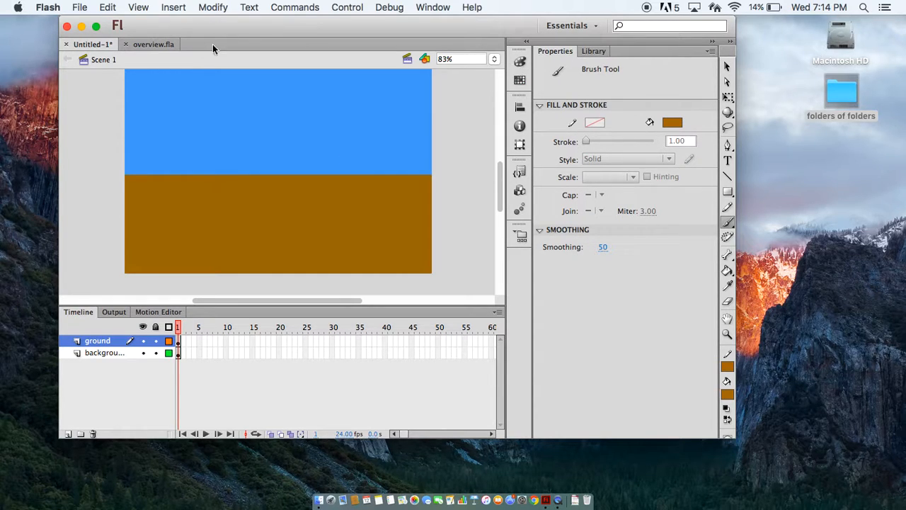
left_click(156, 44)
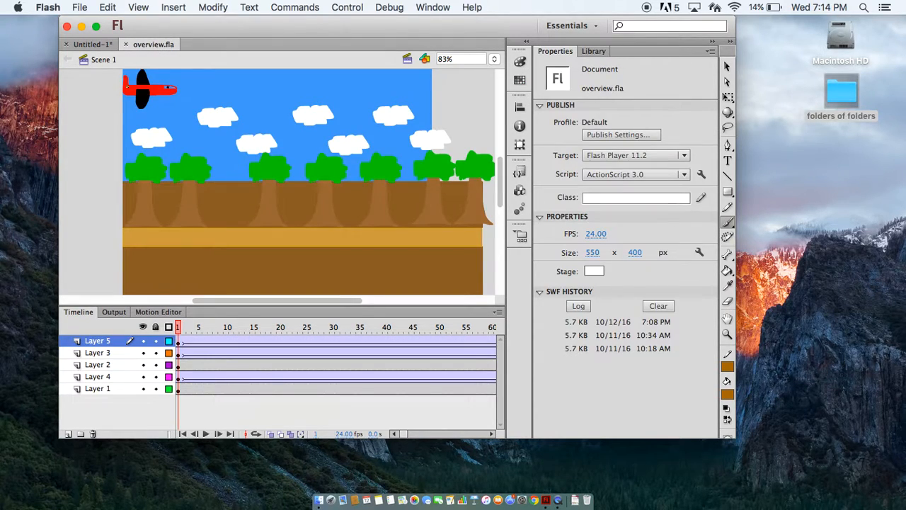
left_click(92, 44)
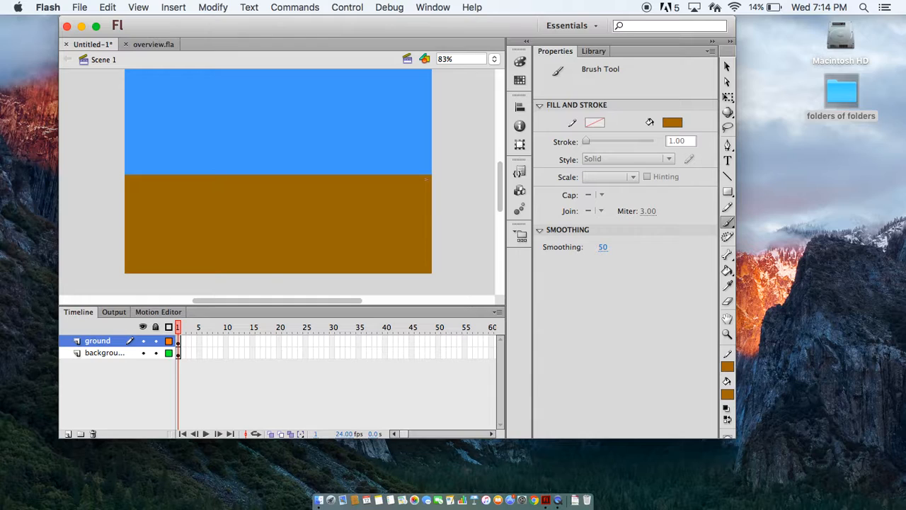
left_click(519, 61)
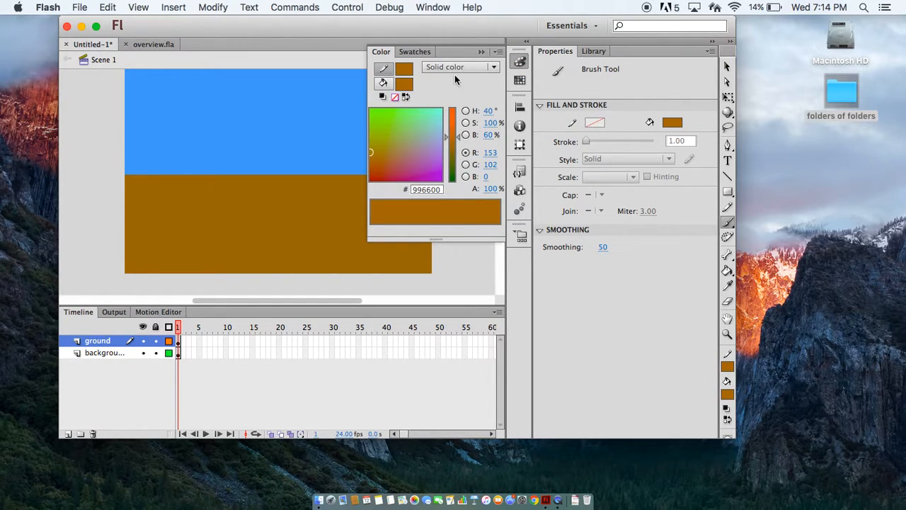
left_click(481, 53)
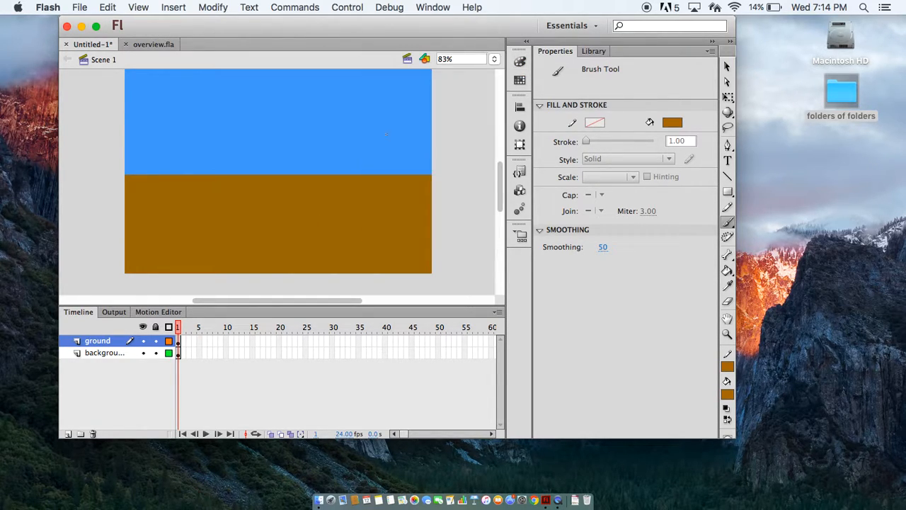
- Add a new layer above the ground layer and name it "trees"
left_click(68, 433)
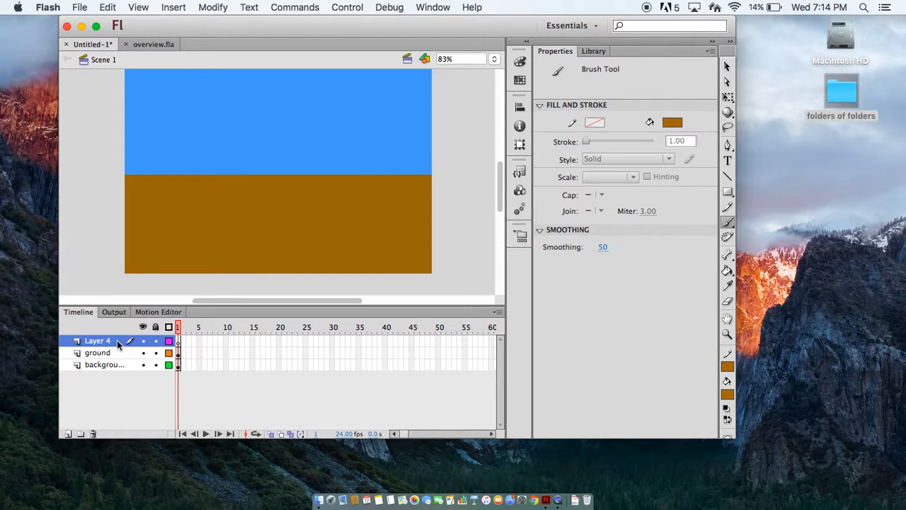
double_click(99, 340)
type("trees")
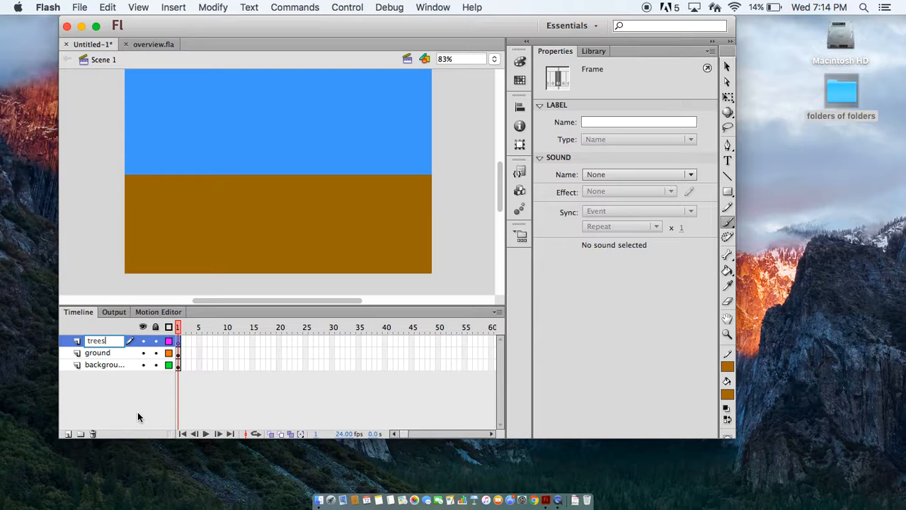
key("Return")
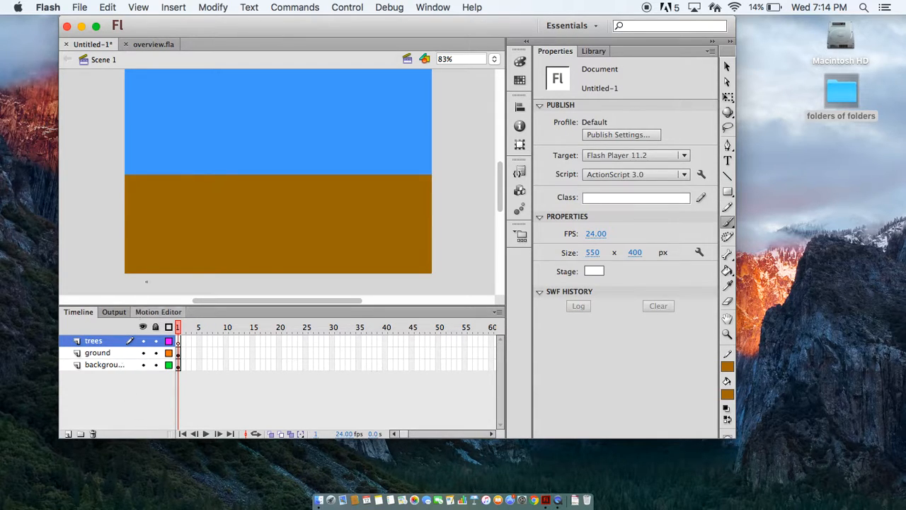
- Set both the fill and stroke colors to golden brown #CC9900 for the tree trunk
left_click(520, 61)
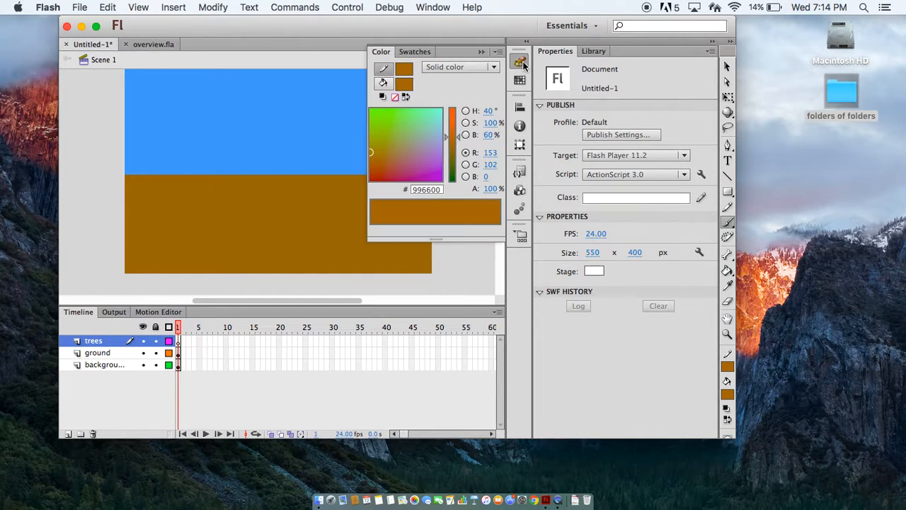
left_click(402, 84)
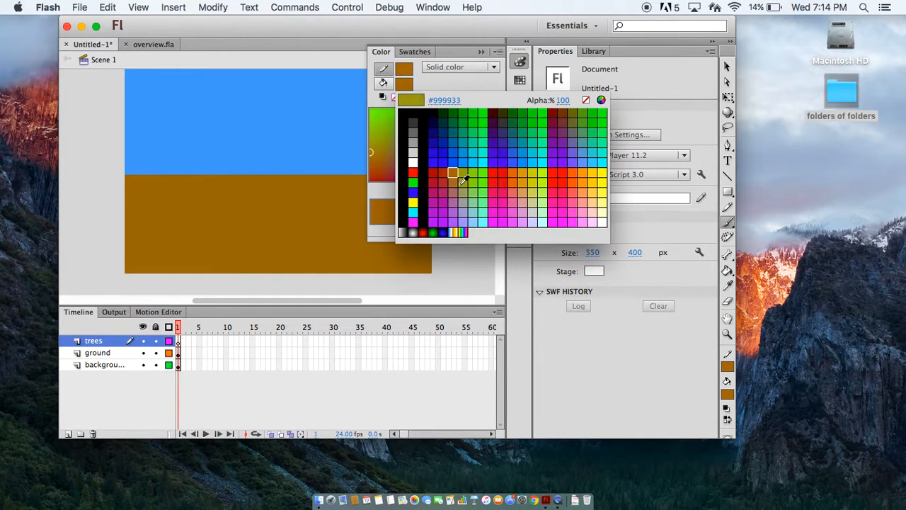
left_click(523, 177)
left_click(410, 67)
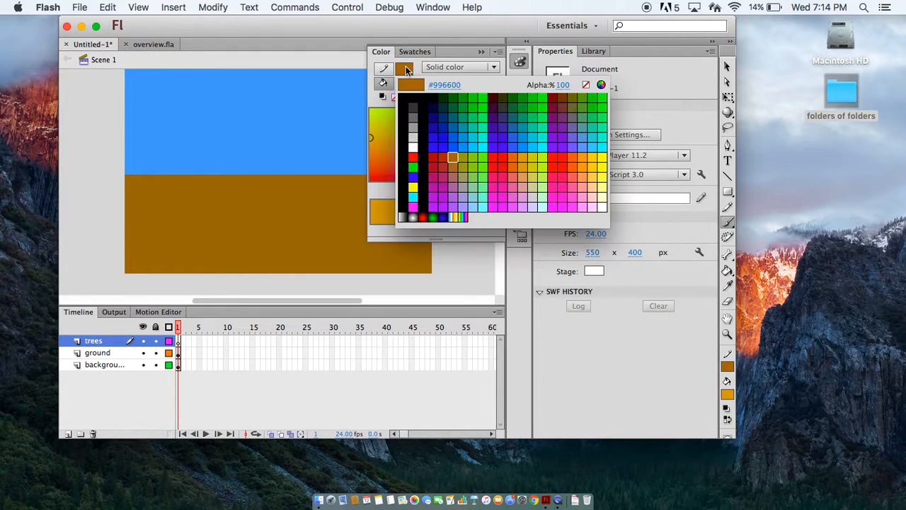
left_click(530, 148)
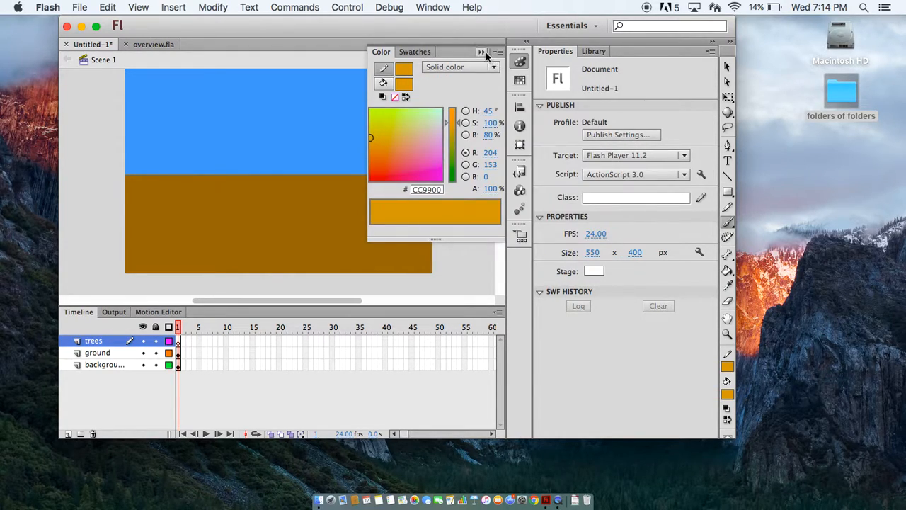
left_click(482, 52)
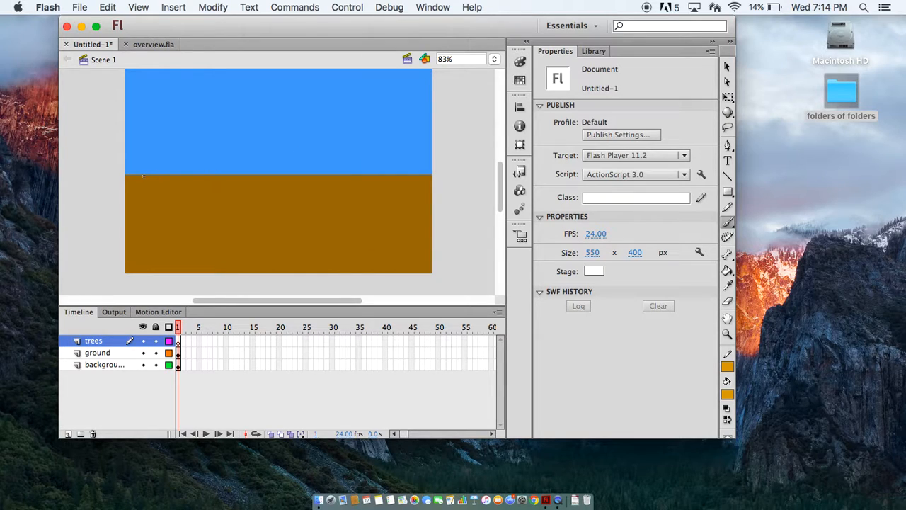
- Brush a closed trunk outline with a flared base on the horizon near the stage's left edge and fill it with the Paint Bucket
mouse_move(143, 175)
left_mouse_down()
mouse_move(155, 135)
mouse_move(170, 139)
left_mouse_up()
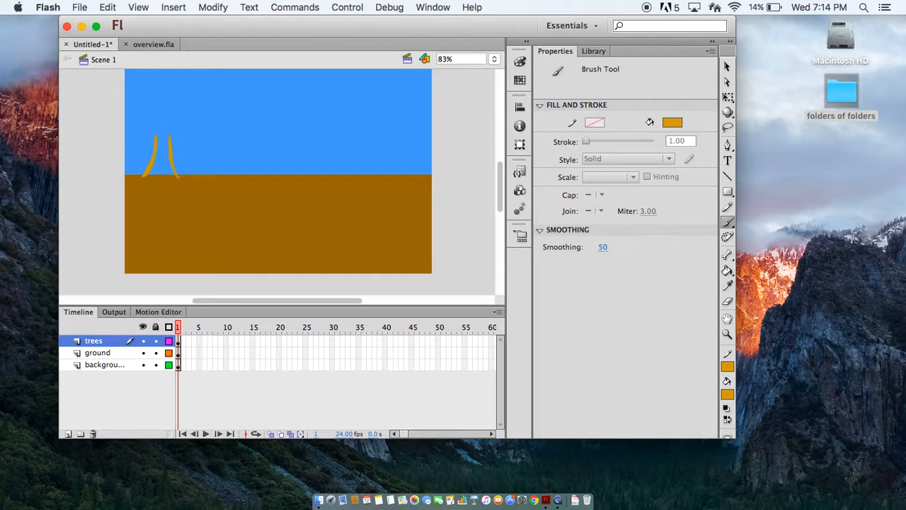
left_click_drag(178, 176, 144, 174)
key("k")
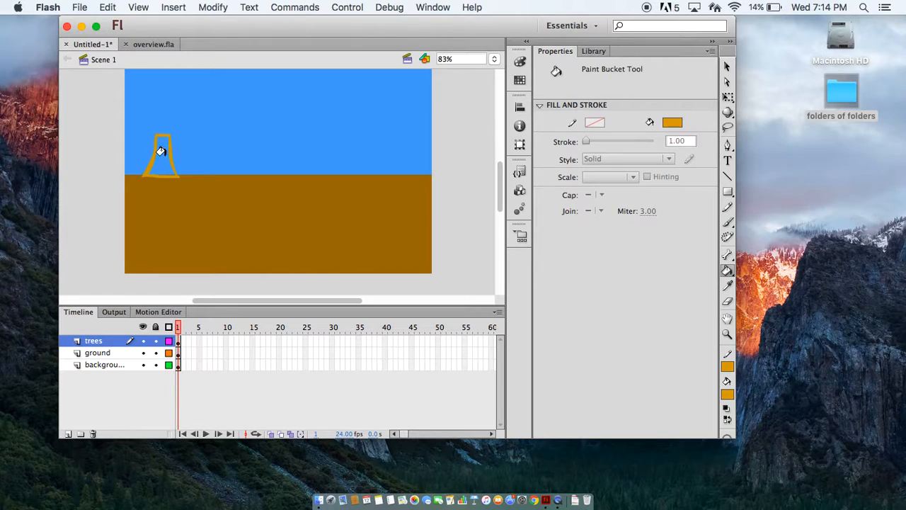
left_click(160, 152)
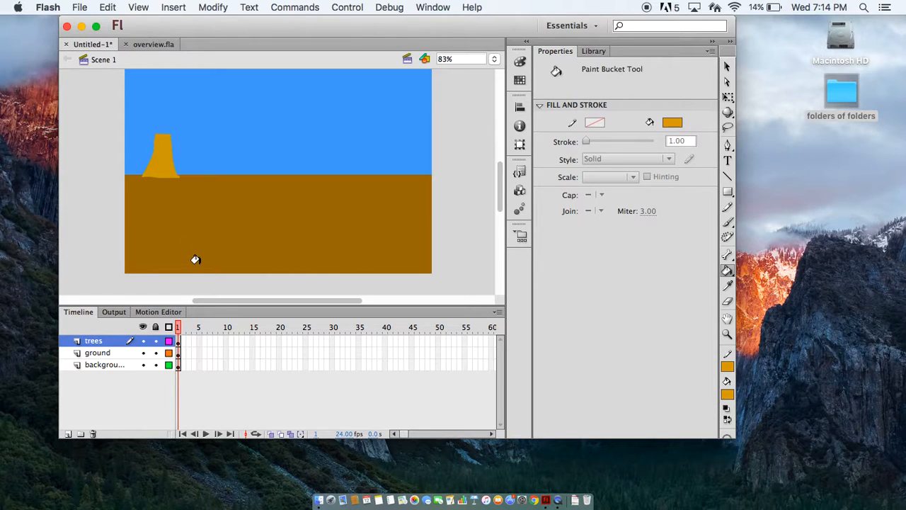
- Set both the fill and stroke colors to green #00CC00 for the tree's leaves
left_click(521, 62)
left_click(404, 84)
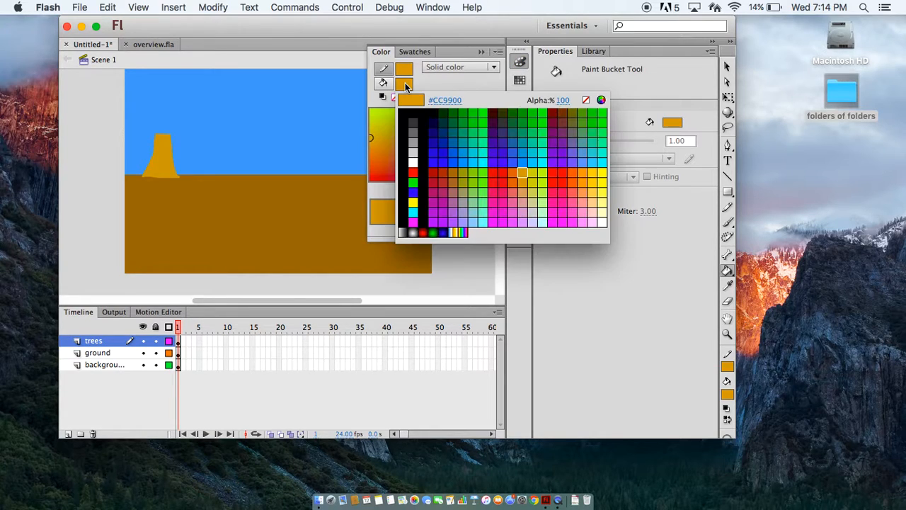
left_click(483, 114)
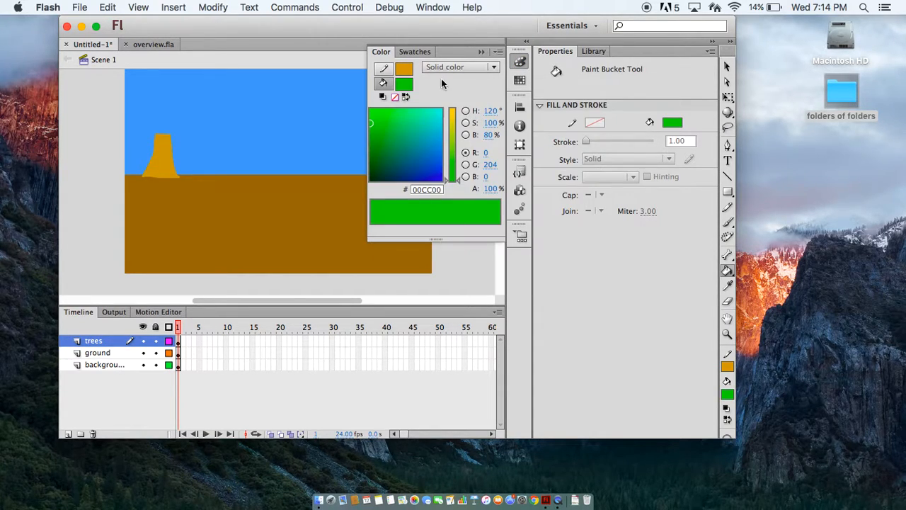
left_click(404, 68)
left_click(477, 96)
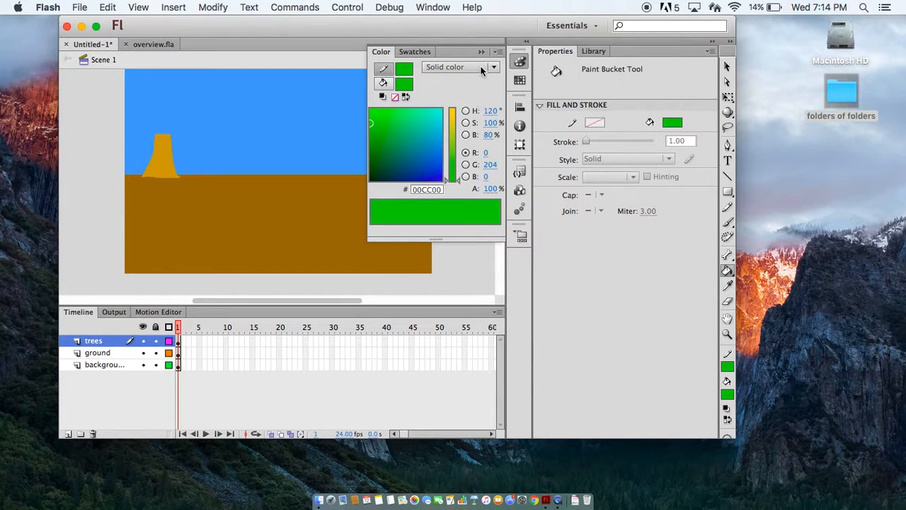
left_click(482, 52)
- Brush a wavy green outline of the tree's crown around the top of the trunk, undoing the stray last stroke
key("b")
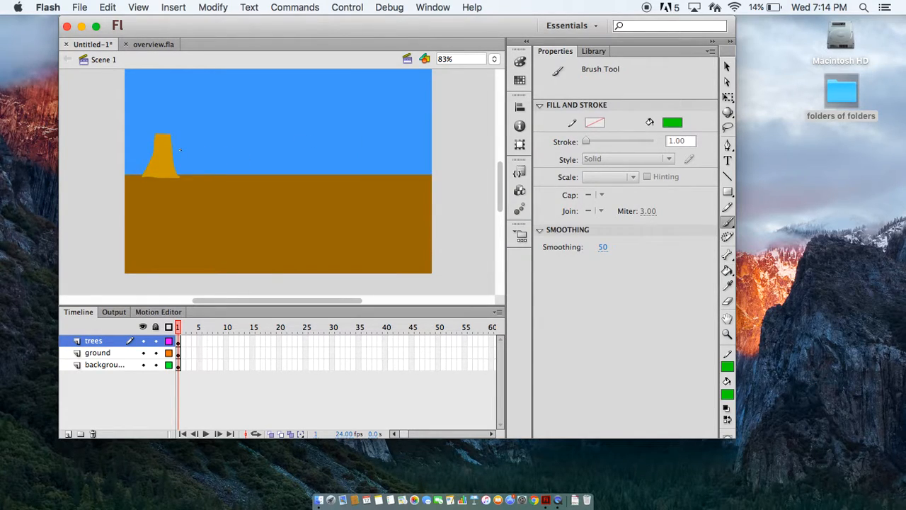
mouse_move(172, 135)
left_mouse_down()
mouse_move(180, 139)
mouse_move(151, 117)
left_mouse_up()
key("super+z")
- Try filling the tree's crown outline with green using the Paint Bucket, and undo the fill
key("k")
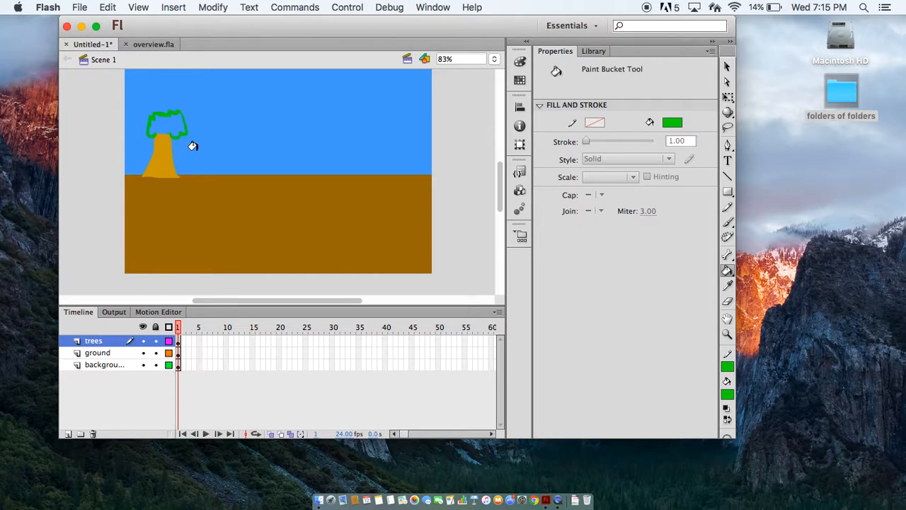
key("super+equal")
key("super+equal")
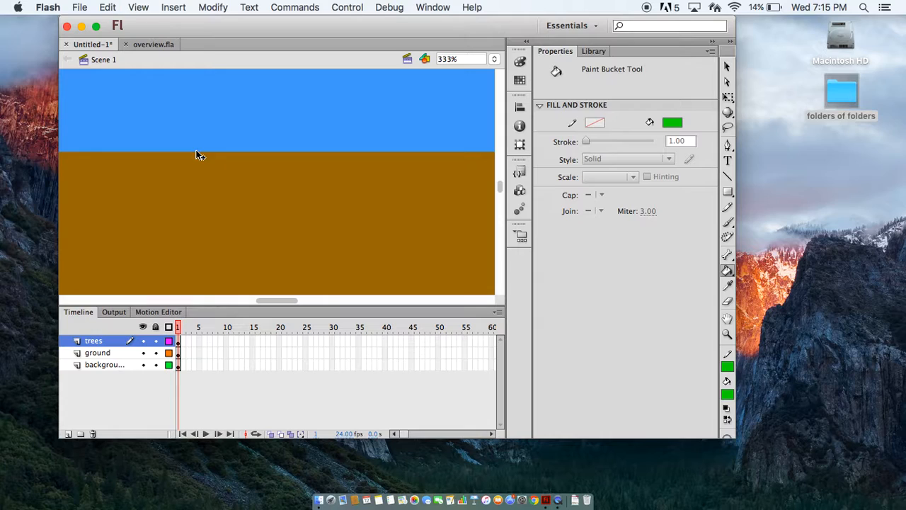
scroll(192, 146, "up", 4)
scroll(192, 146, "left", 10)
scroll(193, 146, "up", 2)
scroll(193, 145, "left", 3)
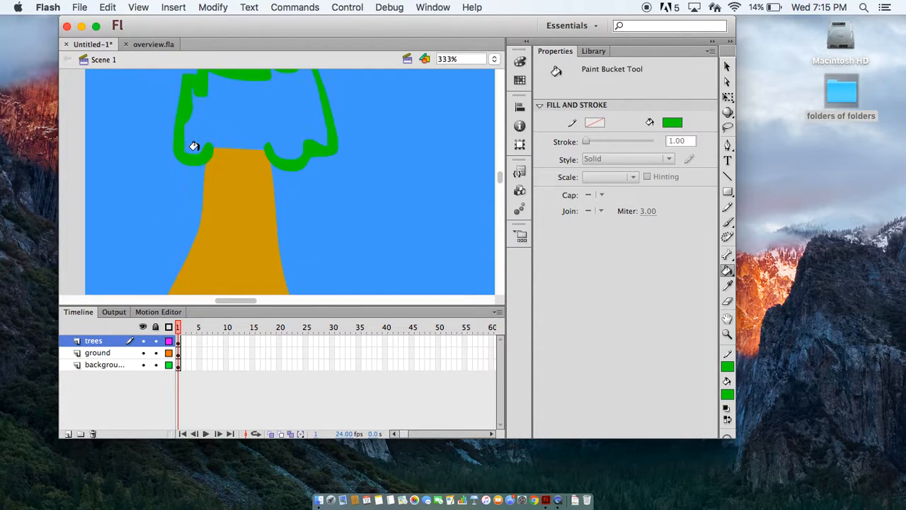
left_click(251, 117)
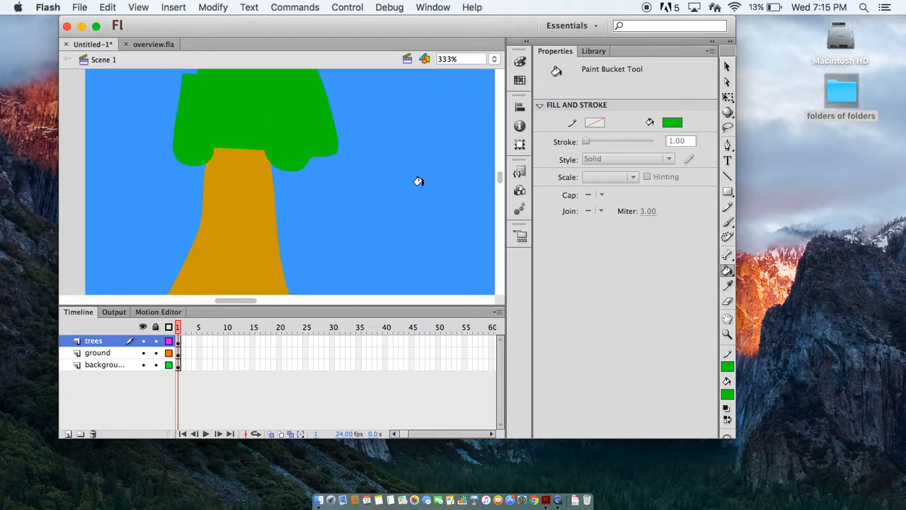
key("super+z")
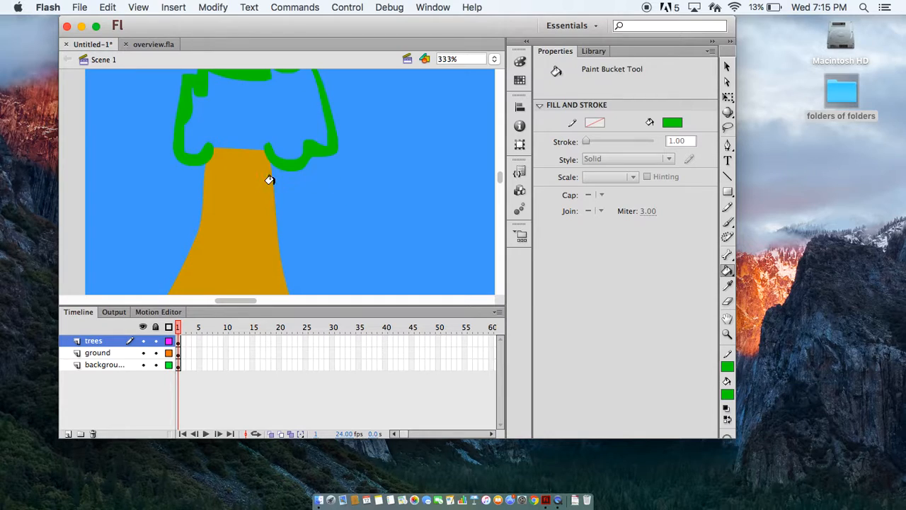
- Brush a green stroke along the trunk's top edge to close the crown's underside, and fill the crown with green
key("b")
left_click_drag(265, 148, 221, 147)
key("k")
left_click(283, 91)
left_click(496, 62)
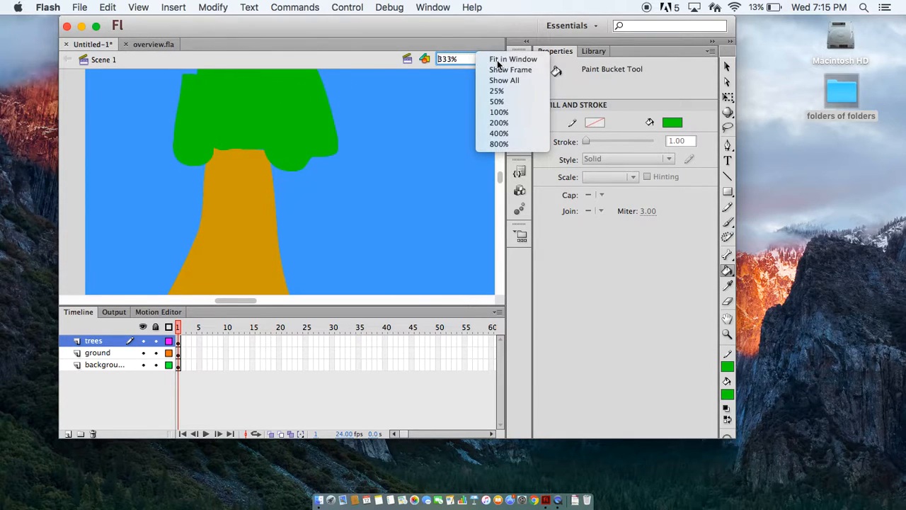
left_click(502, 72)
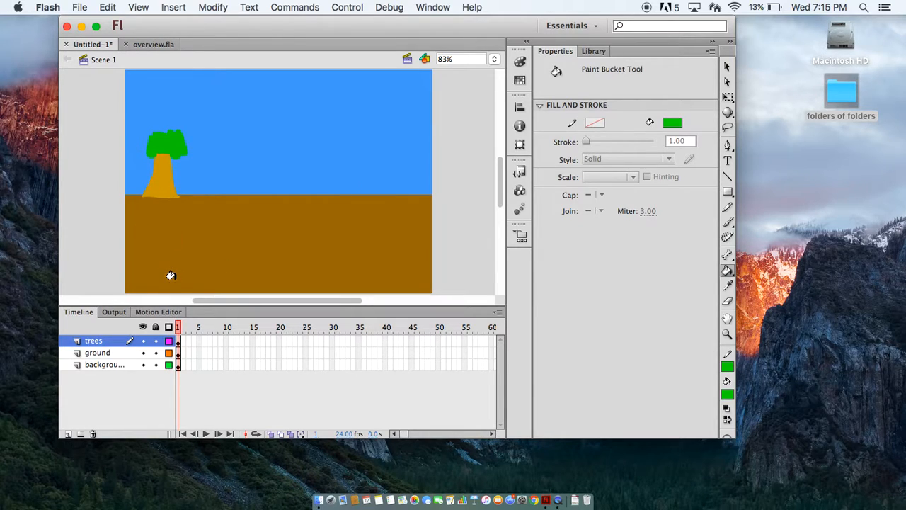
- Select the whole tree on the trees layer and convert it to a movie clip symbol named tree1
key("v")
left_click(120, 352)
left_click(117, 343)
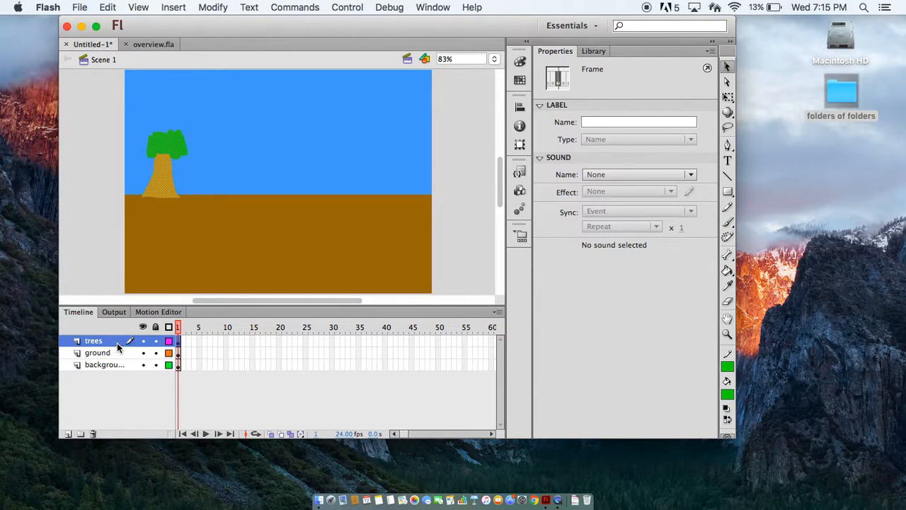
right_click(165, 176)
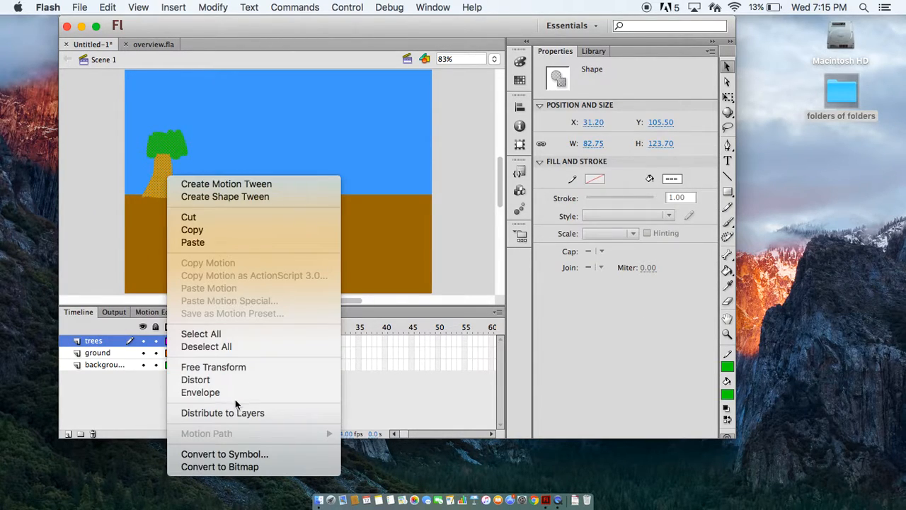
left_click(242, 453)
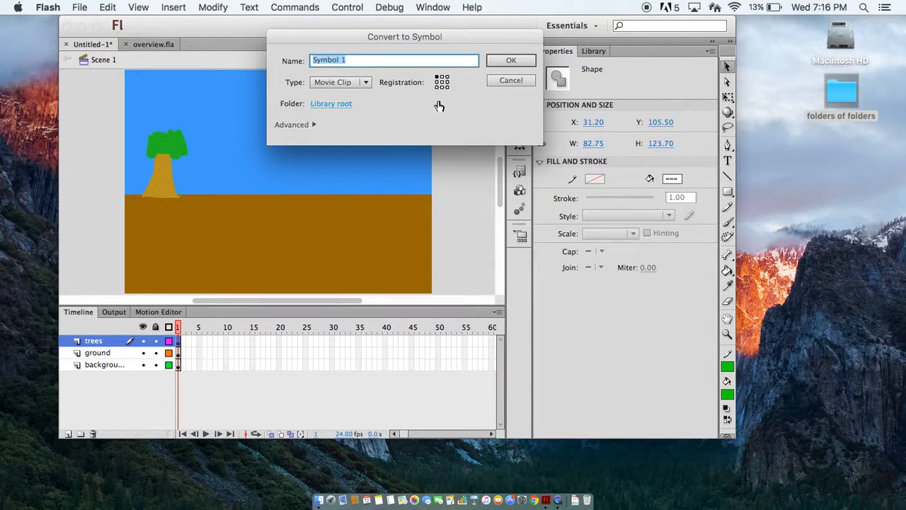
key("BackSpace")
type("tree1")
key("Return")
- Place four more tree1 instances along the horizon, the last overlapping the stage's right edge, and test the movie
left_click(598, 51)
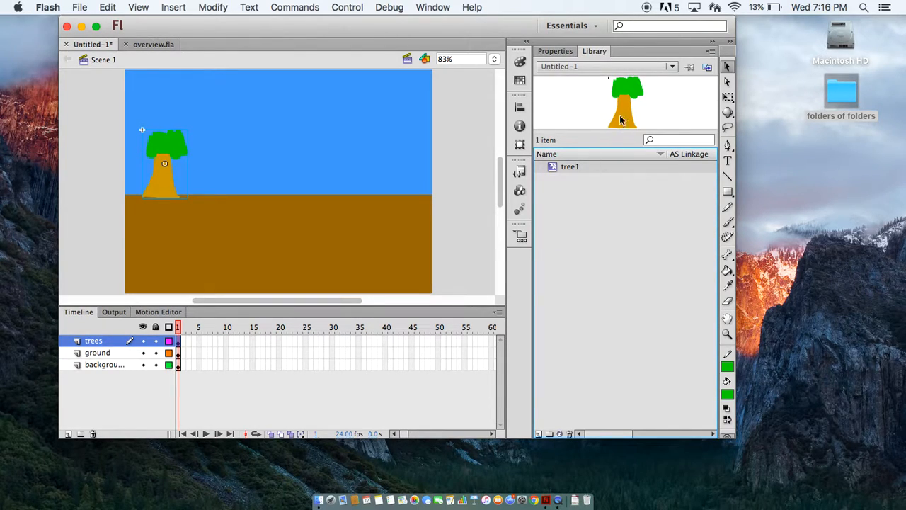
left_click_drag(256, 179, 235, 186)
left_click_drag(620, 120, 303, 183)
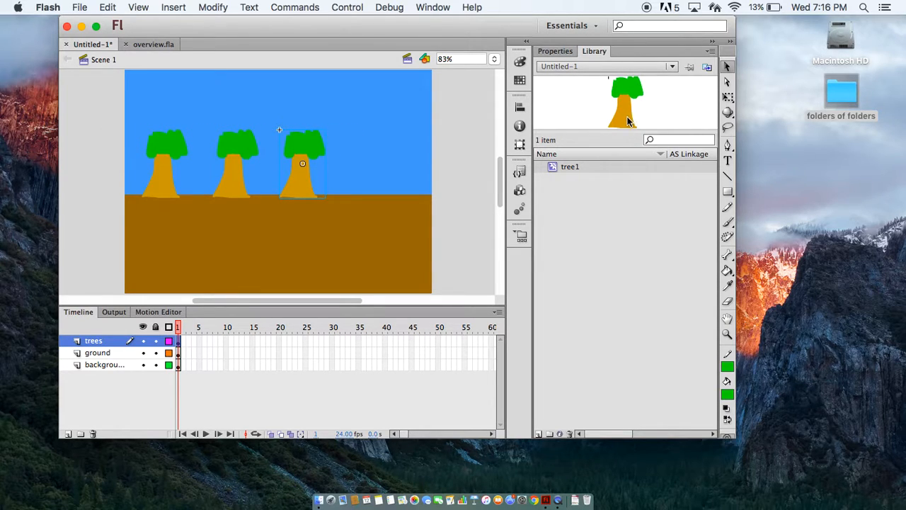
mouse_move(369, 180)
left_mouse_down()
mouse_move(371, 189)
mouse_move(367, 175)
mouse_move(354, 183)
mouse_move(370, 186)
left_mouse_up()
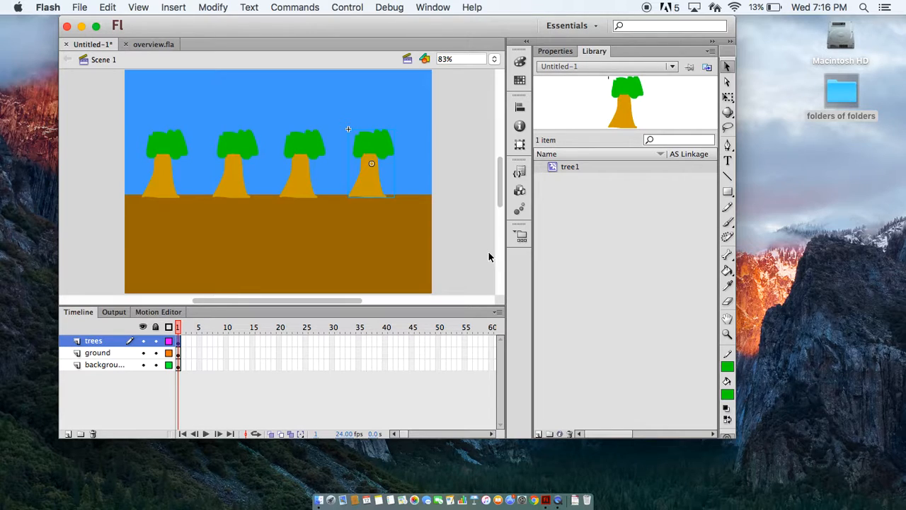
left_click_drag(627, 123, 419, 184)
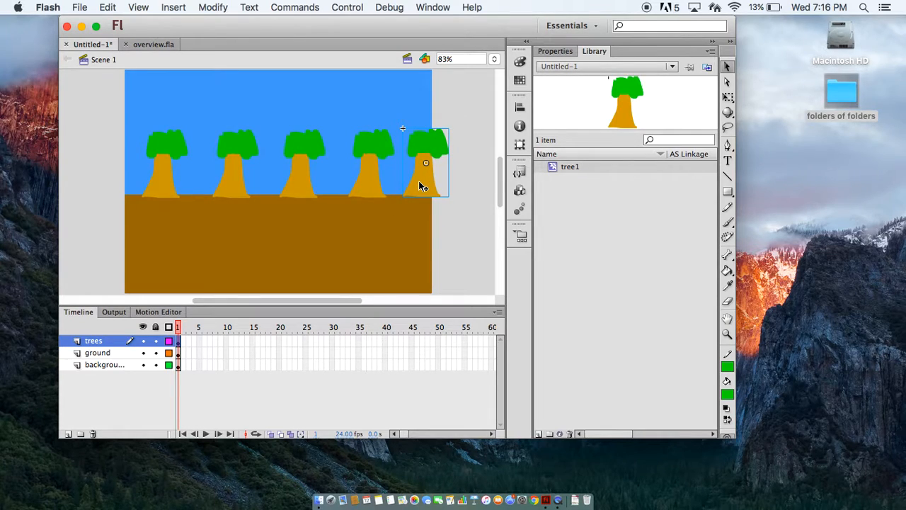
key("super+Return")
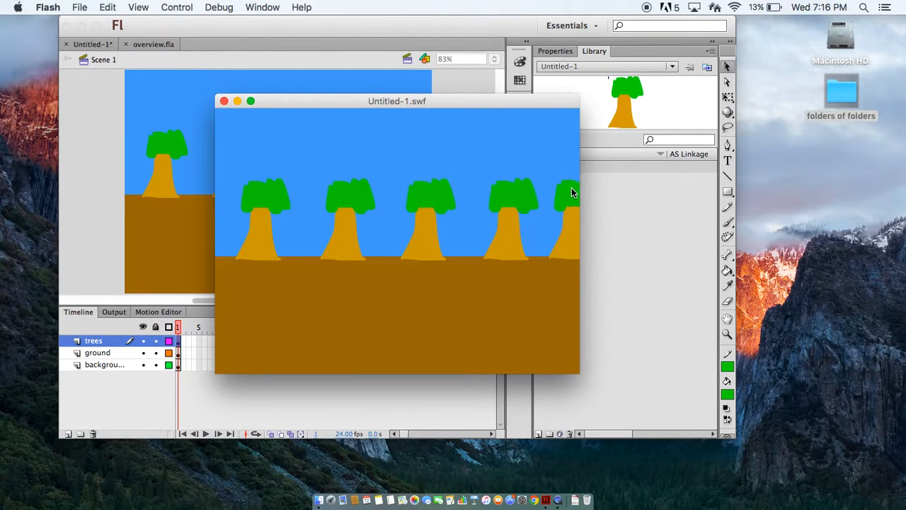
left_click(223, 101)
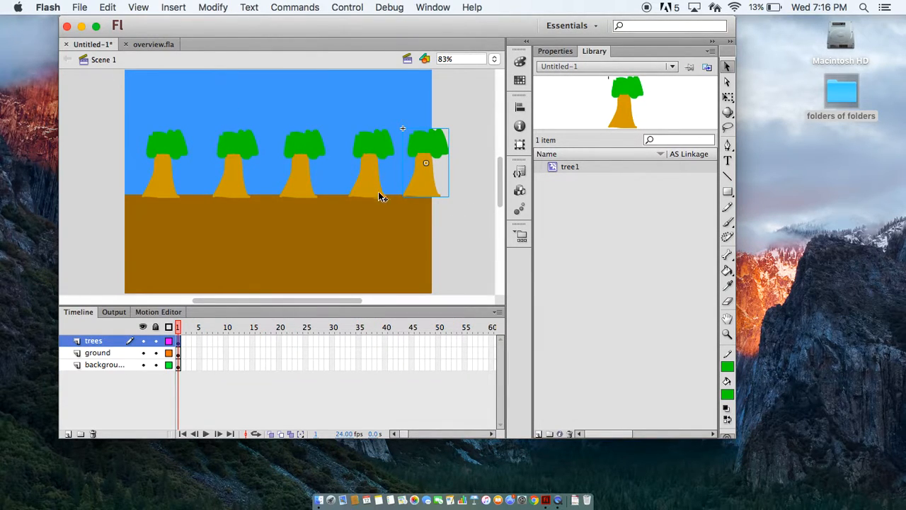
- Create a classic tween on frame 1 of the trees layer with all five trees selected
left_click(110, 342)
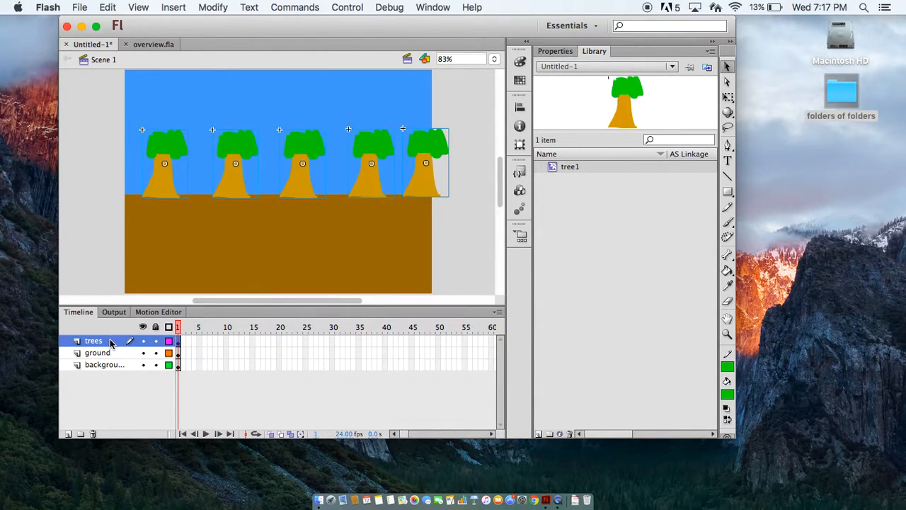
right_click(182, 342)
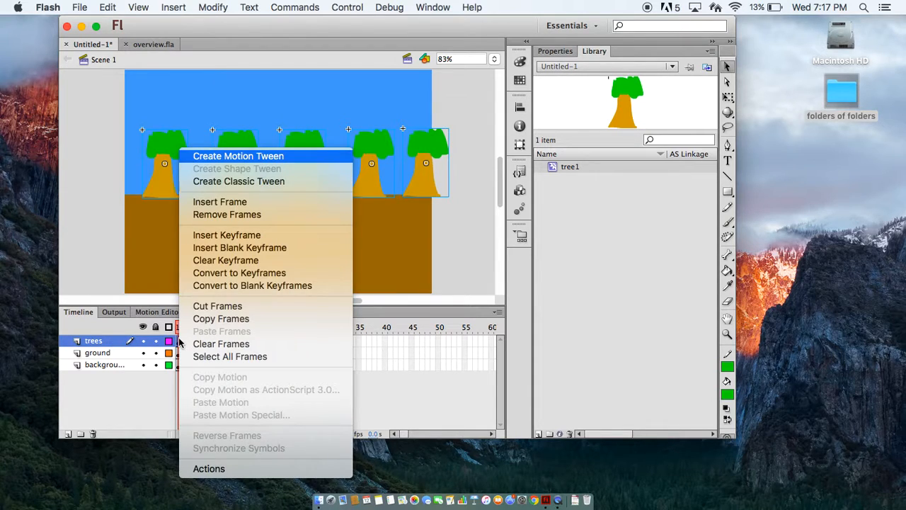
left_click(252, 182)
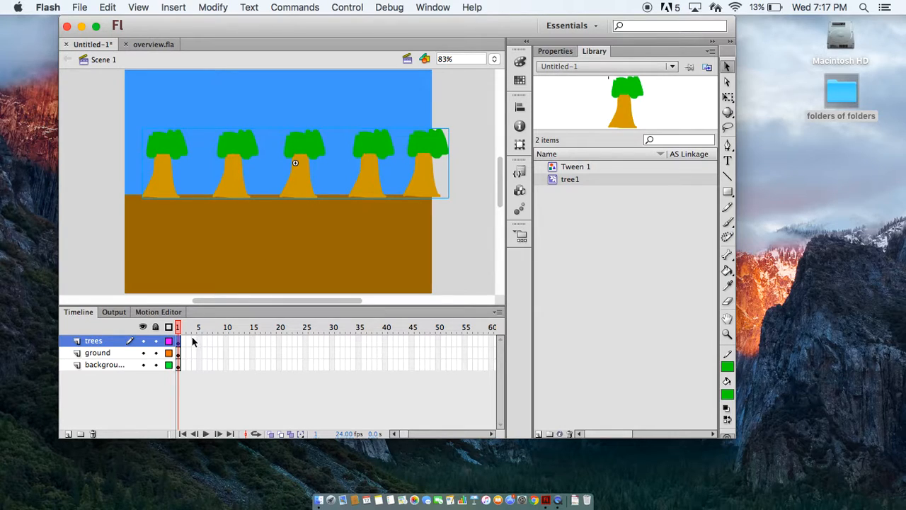
left_click_drag(178, 343, 254, 345)
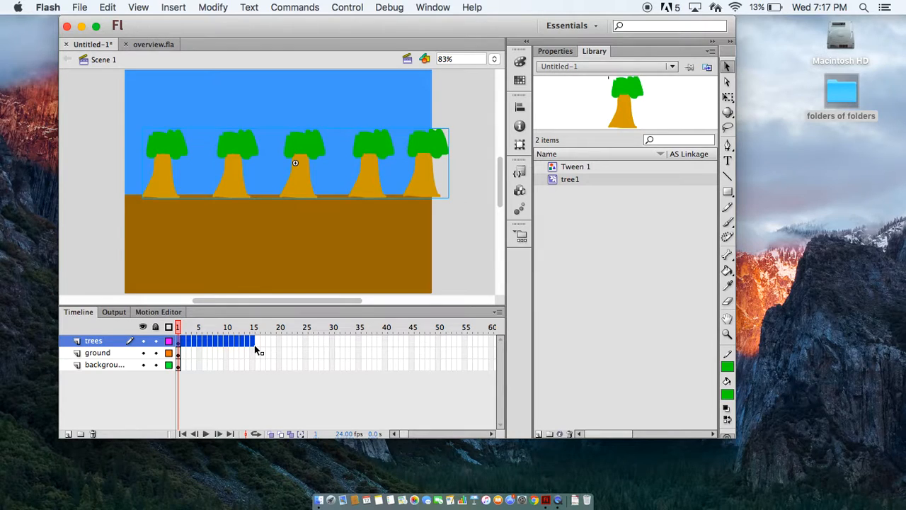
right_click(254, 345)
left_click(191, 402)
left_click(177, 328)
left_click_drag(413, 189, 342, 189)
left_click(180, 327)
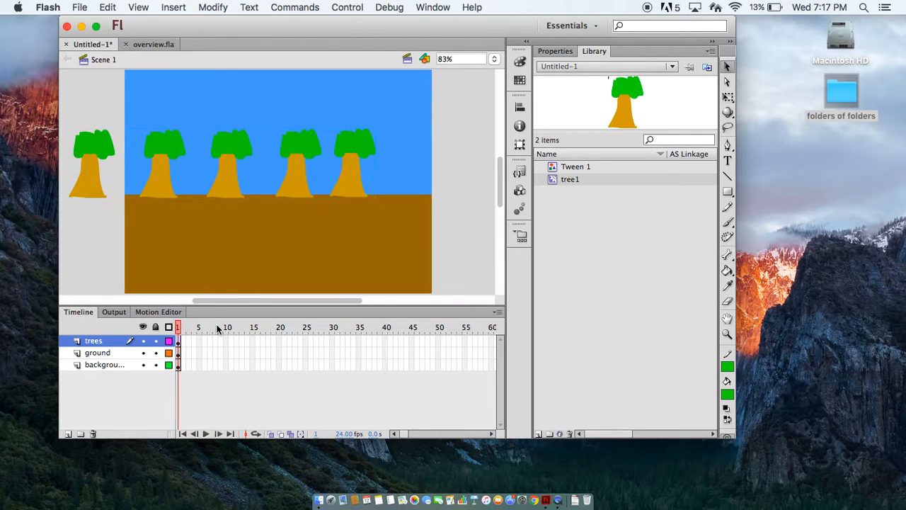
key("super+z")
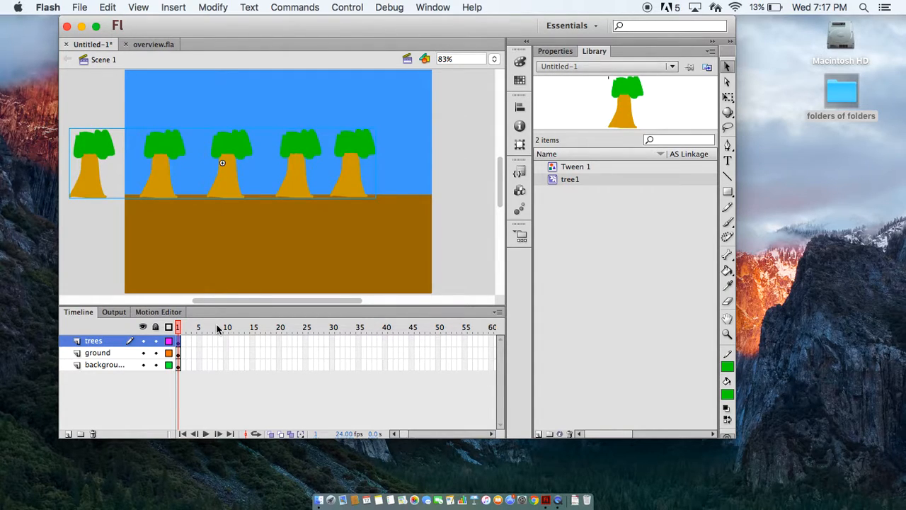
key("super+z")
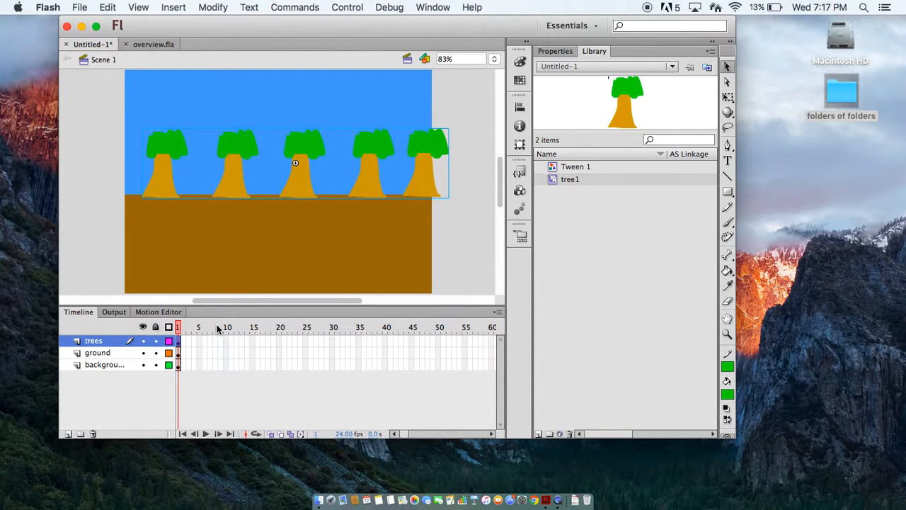
right_click(181, 345)
left_click(248, 150)
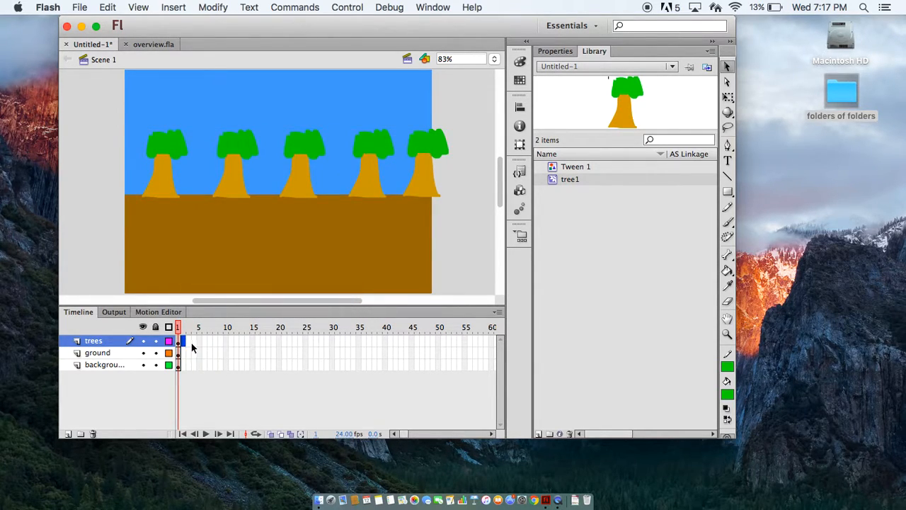
left_click(179, 341)
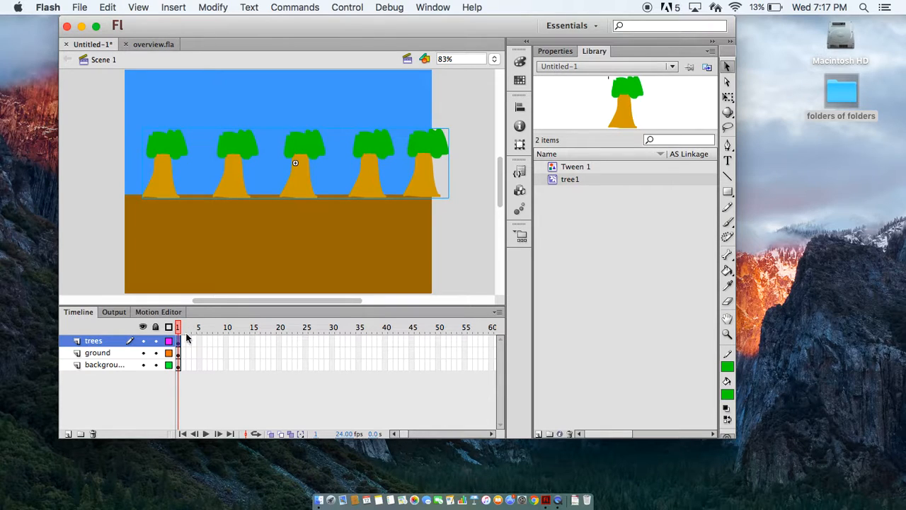
- Build a classic tween on the trees layer from frame 1 to a keyframe at frame 25 with the tree row shifted left
right_click(179, 343)
left_click(260, 182)
left_click_drag(181, 346, 203, 344)
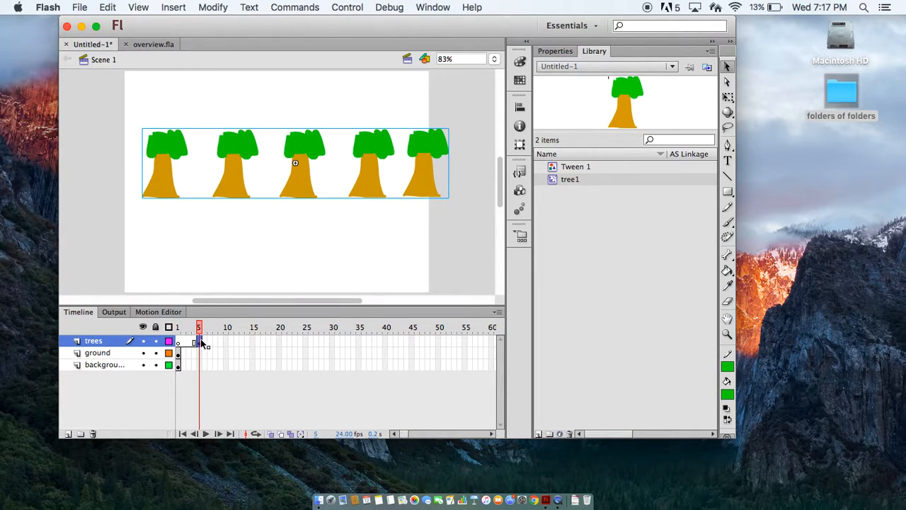
left_click(177, 342)
left_click_drag(201, 344, 273, 345)
left_click_drag(300, 345, 308, 344)
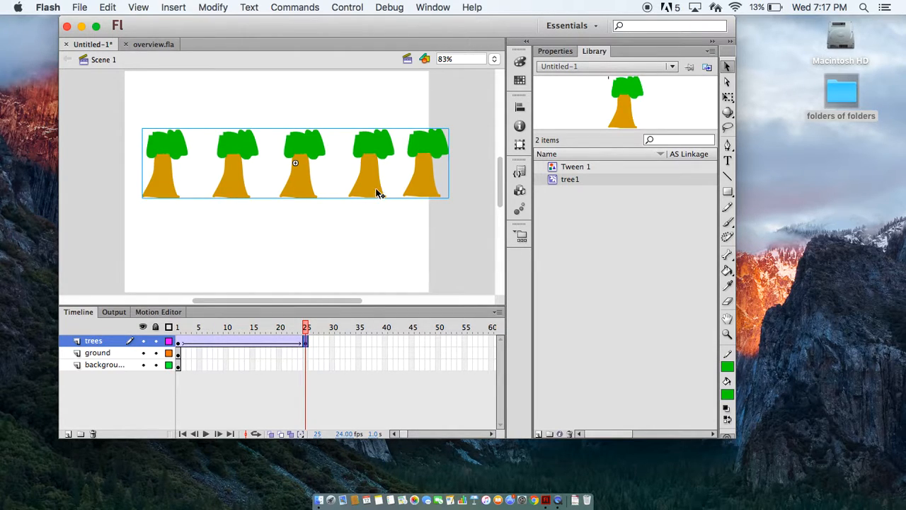
left_click_drag(375, 193, 320, 191)
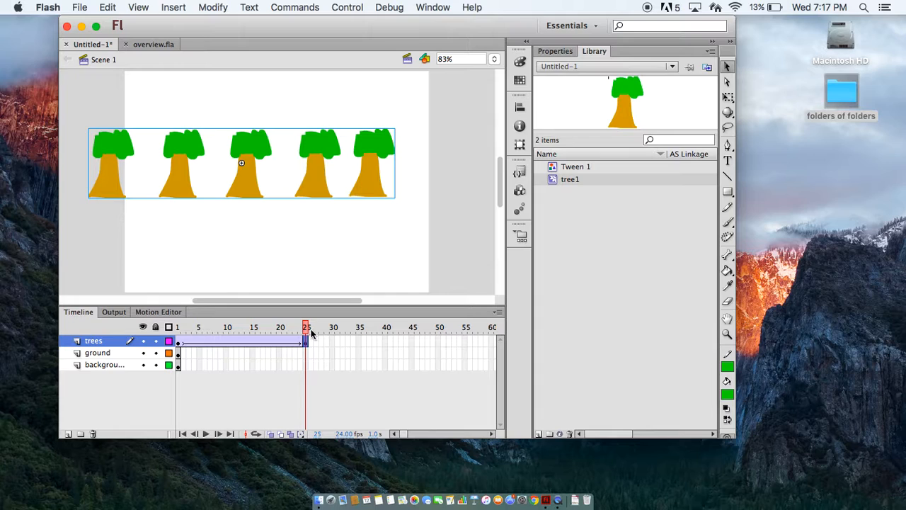
left_click_drag(306, 327, 178, 327)
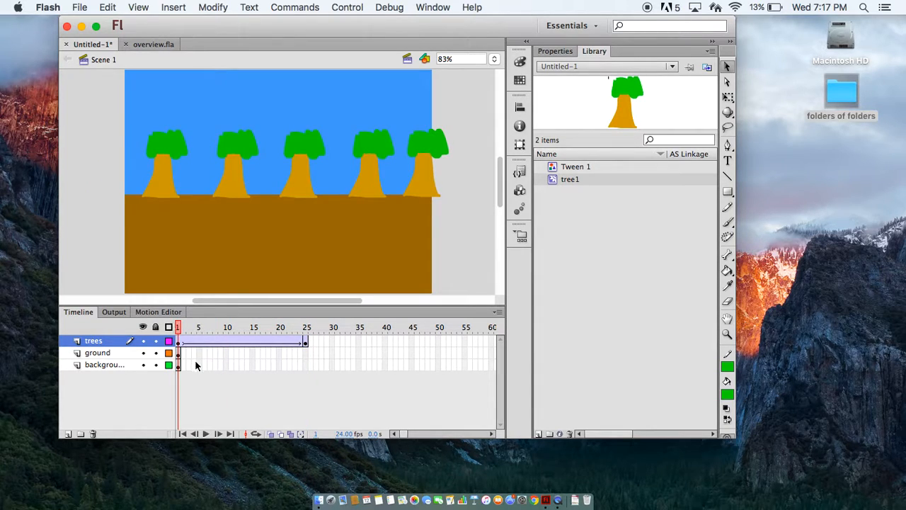
- Extend the ground layer from frame 1 to a keyframe at frame 25
left_click(178, 357)
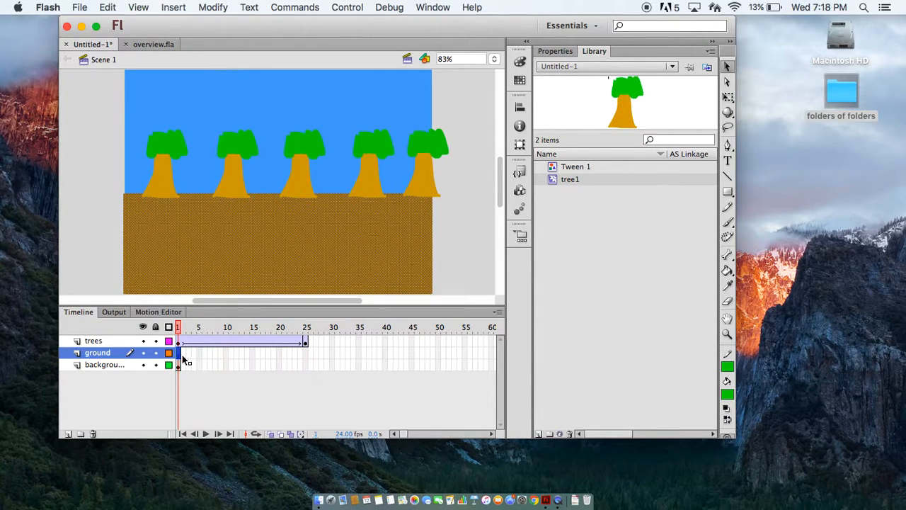
left_click(189, 358)
left_click(179, 358)
left_click(189, 358)
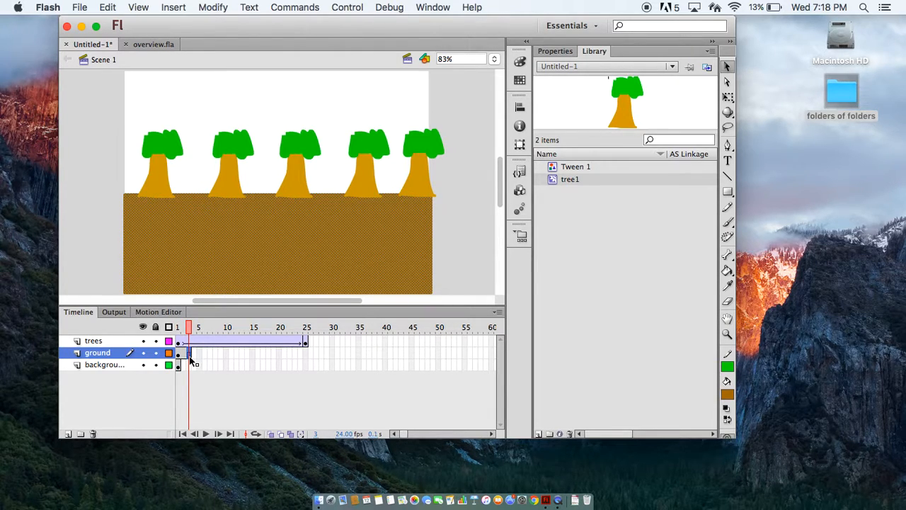
left_click_drag(189, 358, 308, 356)
- Extend the background layer's sky through frame 25, keeping its keyframe at frame 1
left_click(179, 364)
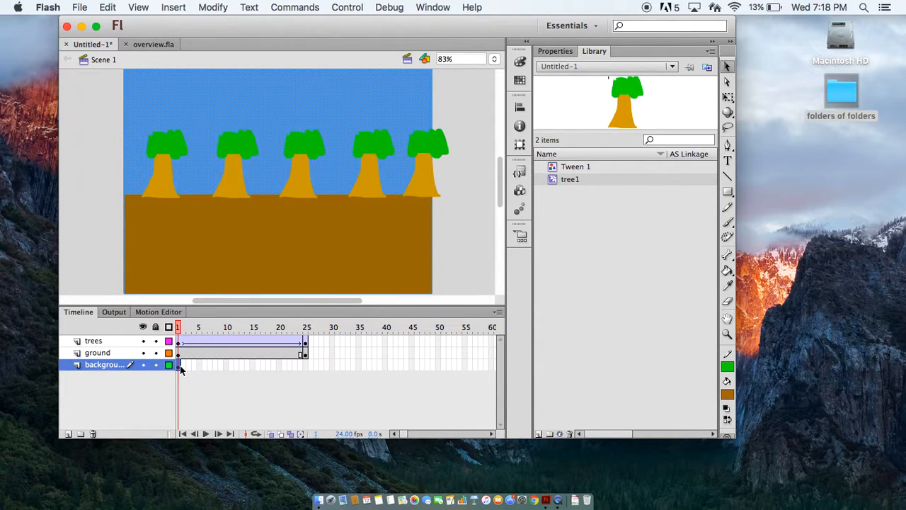
left_click_drag(180, 364, 306, 369)
left_click(302, 369)
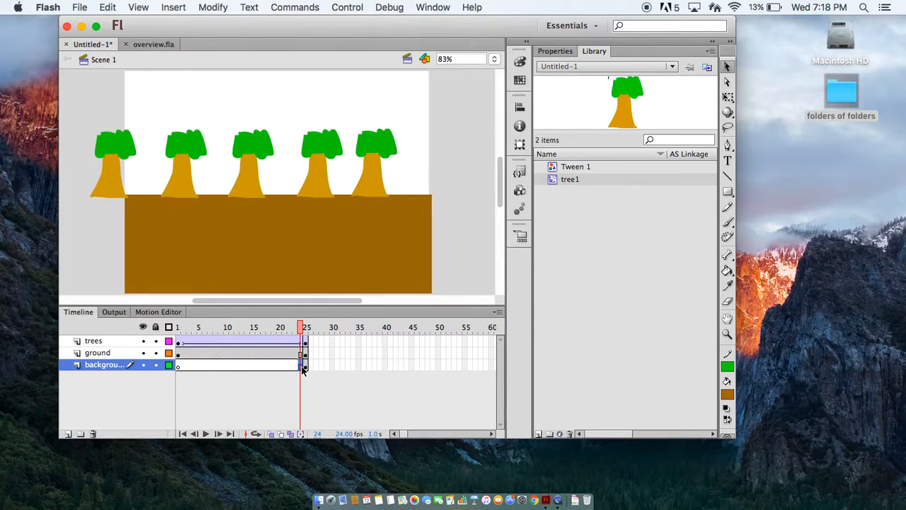
left_click(178, 365)
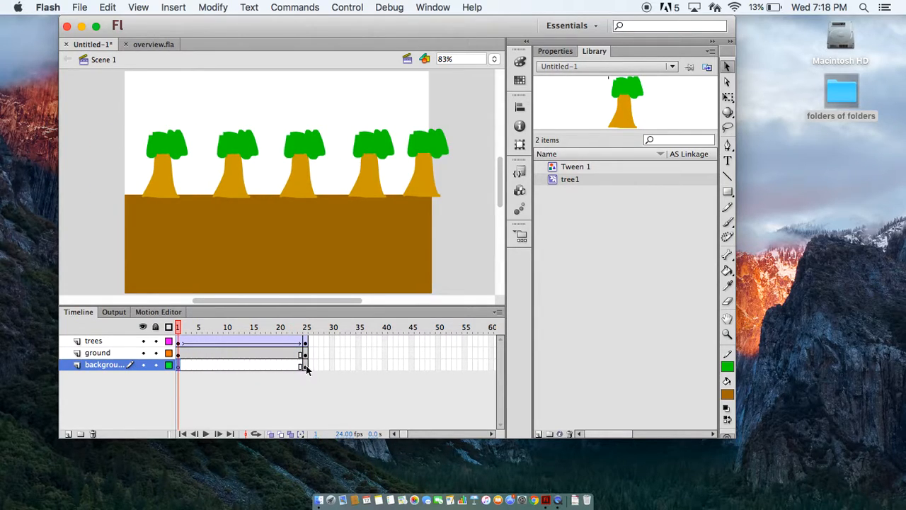
left_click(305, 367)
left_click(177, 364)
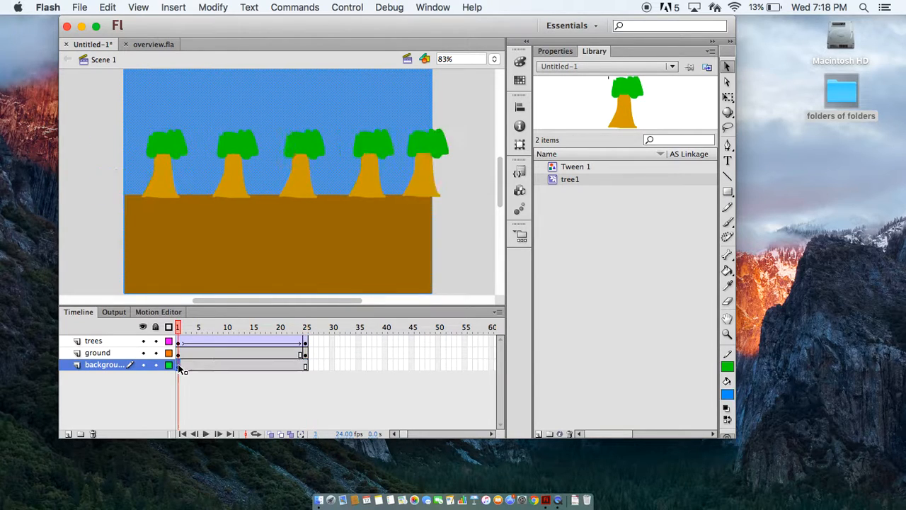
- Play the animation from frame 1 and compare the scene with overview.fla
mouse_move(178, 327)
left_mouse_down()
mouse_move(305, 327)
mouse_move(176, 322)
left_mouse_up()
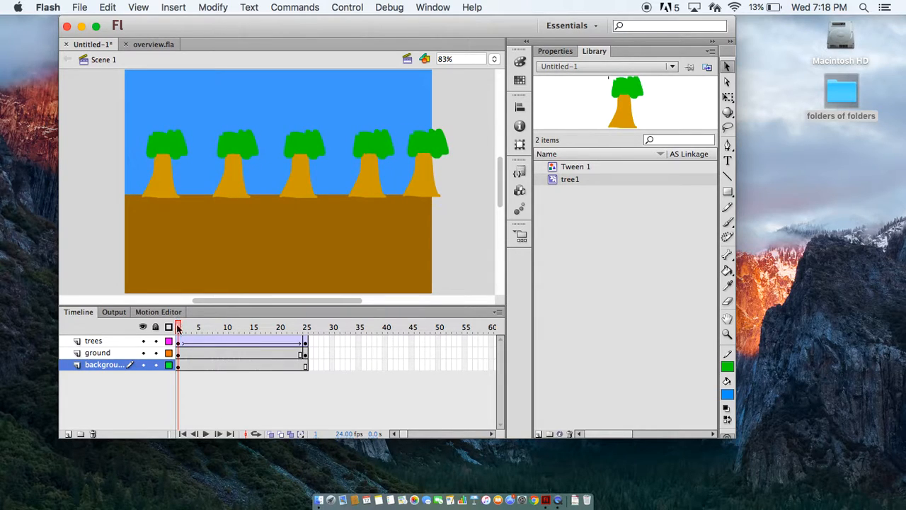
left_click(207, 434)
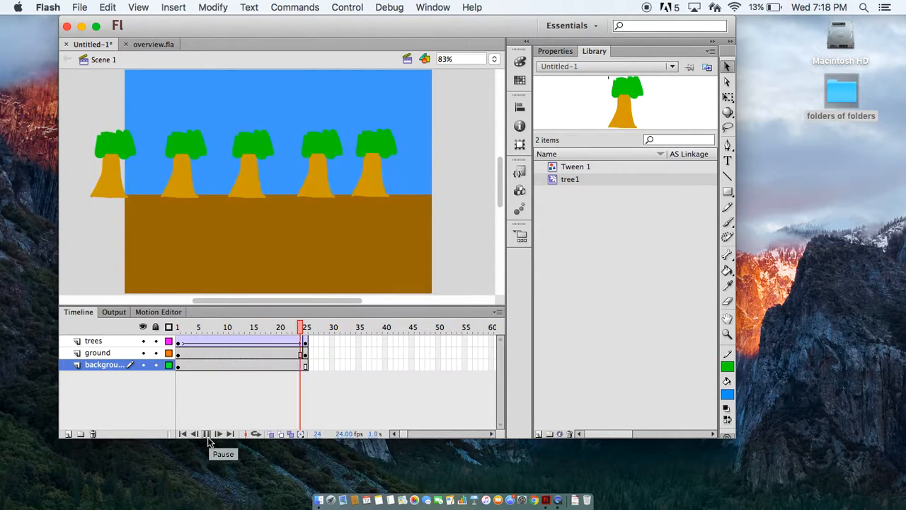
left_click(206, 434)
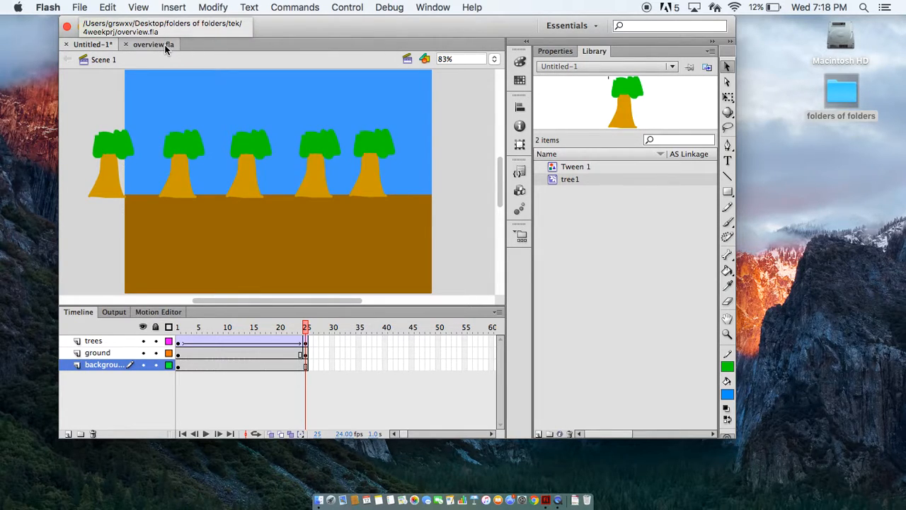
left_click(141, 46)
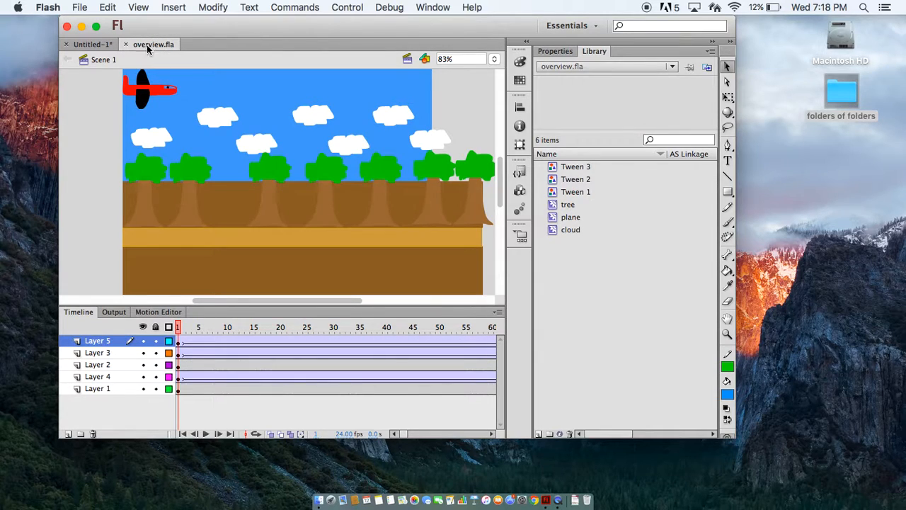
left_click(99, 46)
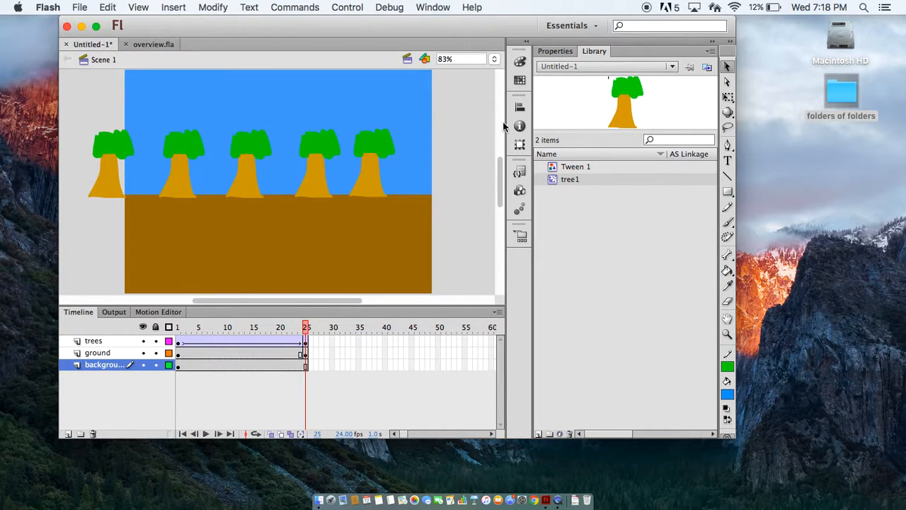
- Add a new layer beneath the background layer and set the fill colour to white (#FFFFFF)
left_click(68, 433)
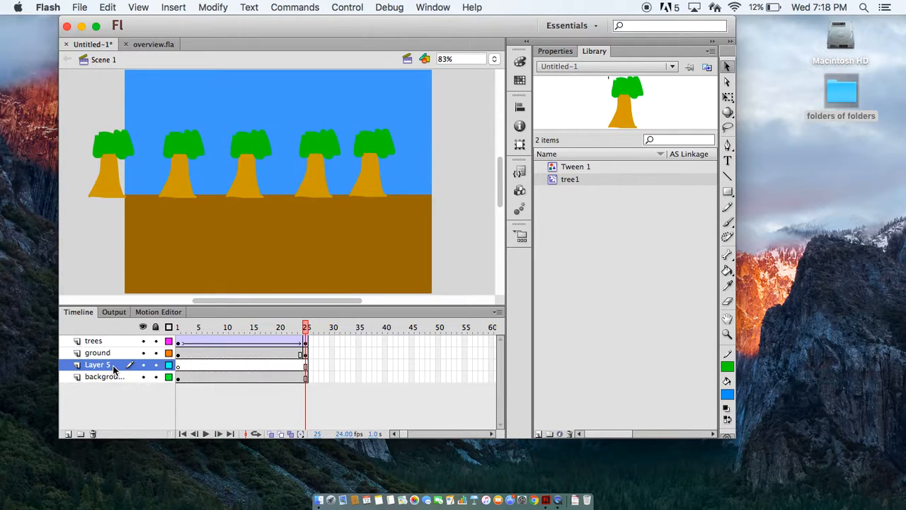
left_click_drag(113, 368, 114, 394)
left_click(519, 62)
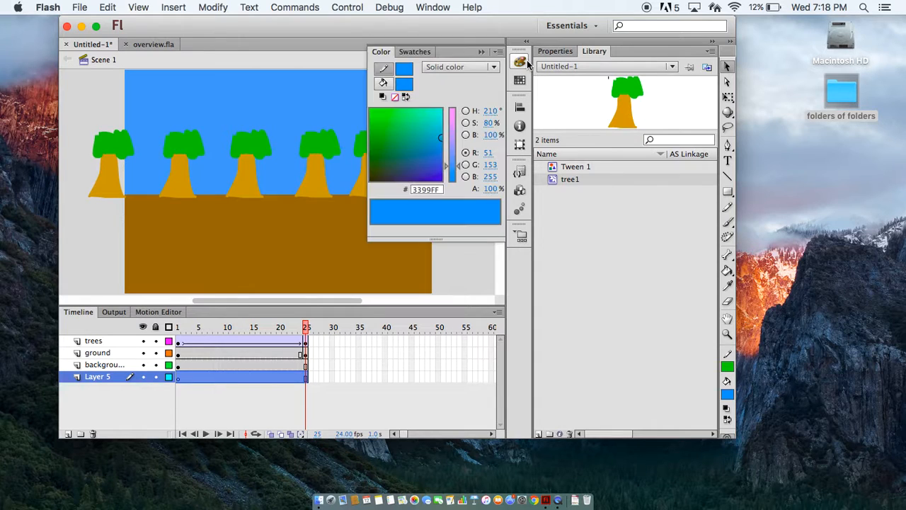
left_click(403, 84)
left_click(402, 168)
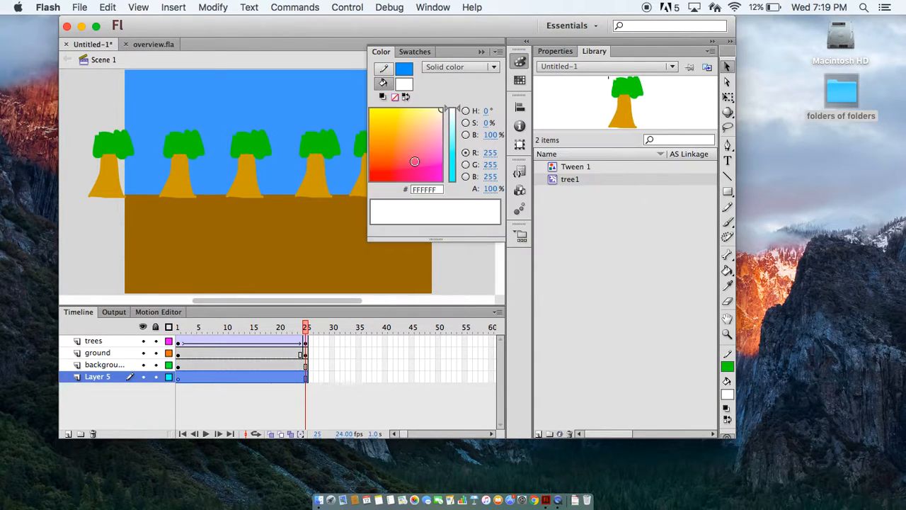
left_click(481, 52)
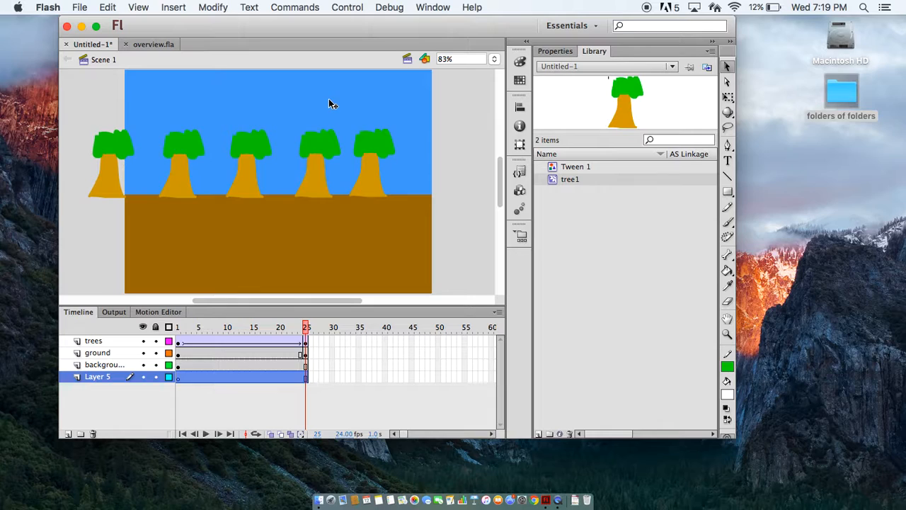
- Try to brush a white cloud outline in the sky on the new layer beneath the background
key("b")
mouse_move(321, 89)
left_mouse_down()
mouse_move(346, 86)
mouse_move(331, 78)
left_mouse_up()
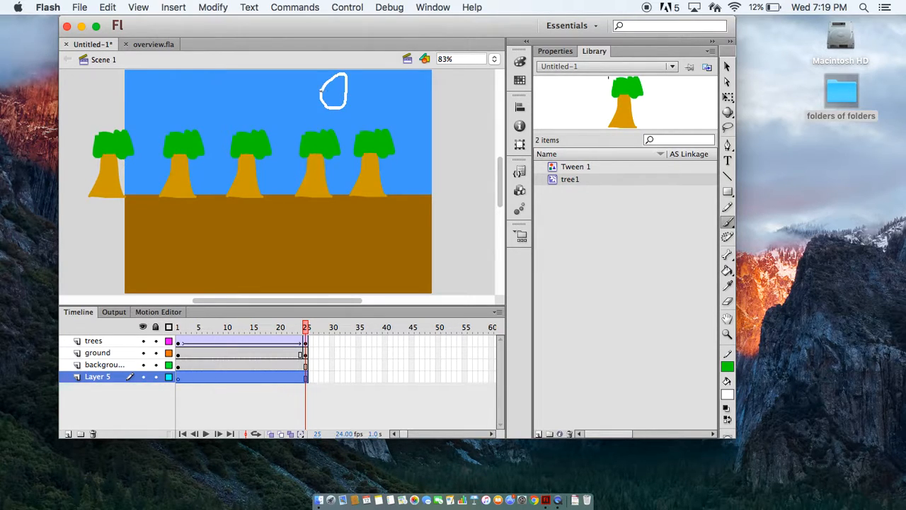
key("super+z")
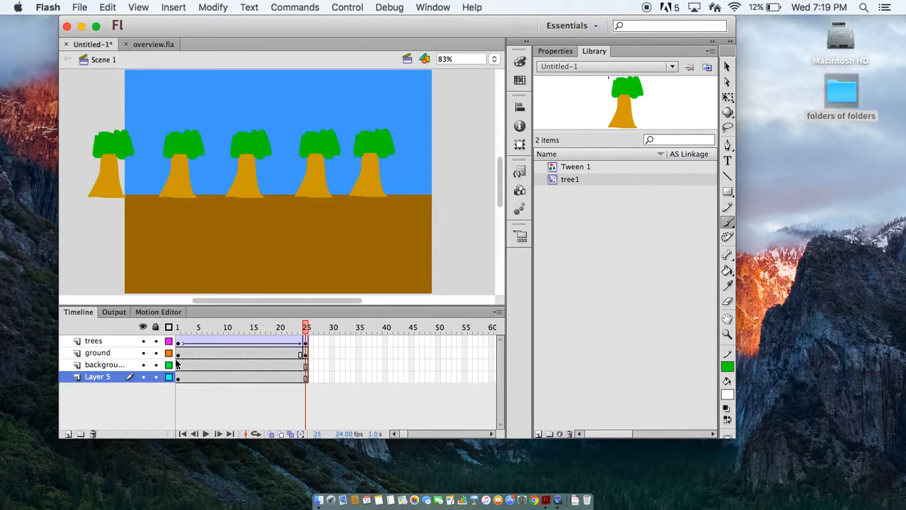
left_click(143, 365)
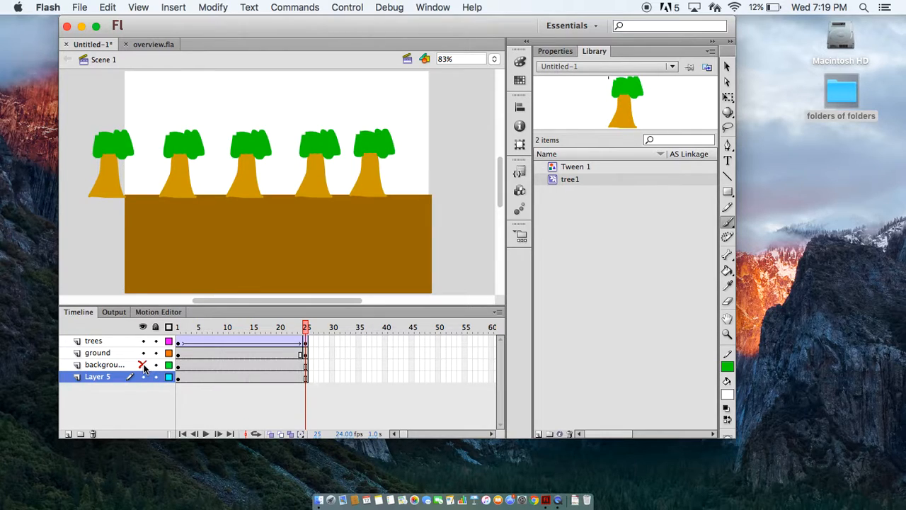
left_click(143, 366)
key("super+z")
key("super+z")
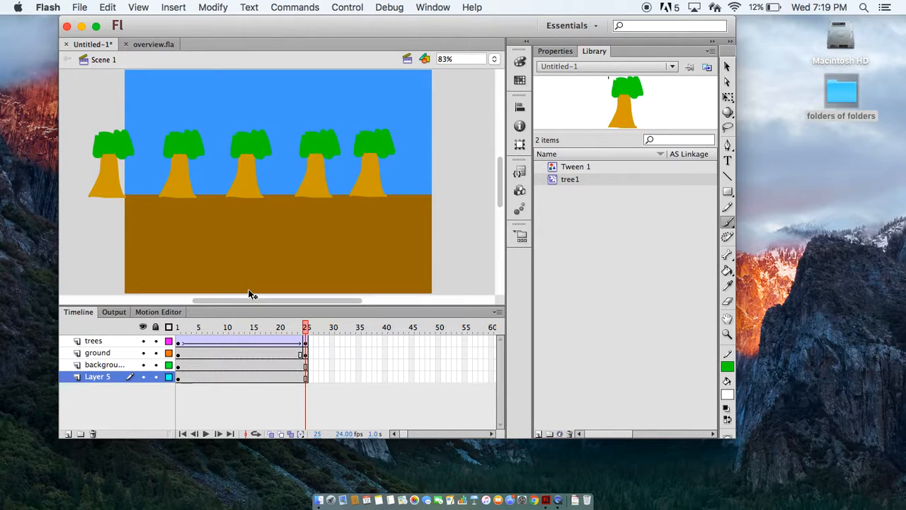
key("super+z")
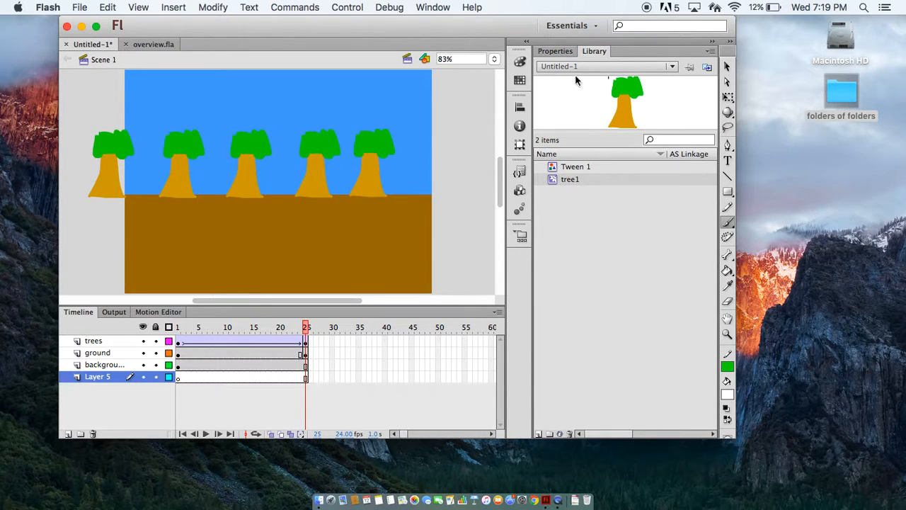
- Set the fill colour to black and brush a test loop in the sky on the new layer
left_click(519, 62)
left_click(404, 84)
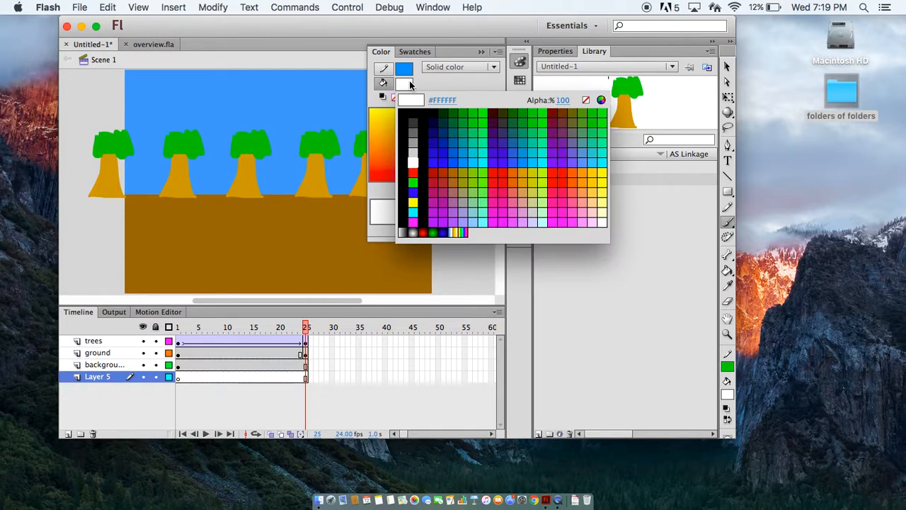
left_click(420, 121)
left_click(482, 52)
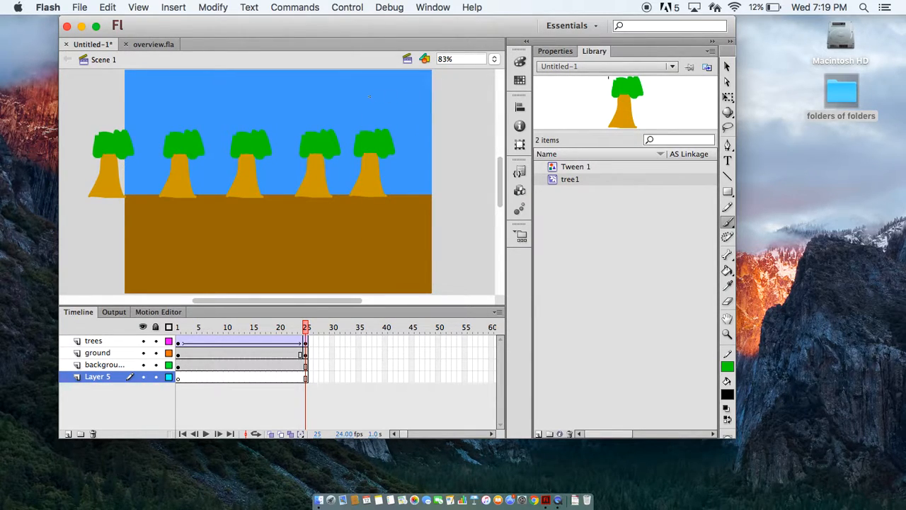
mouse_move(340, 83)
left_mouse_down()
mouse_move(348, 103)
mouse_move(364, 104)
mouse_move(342, 83)
left_mouse_up()
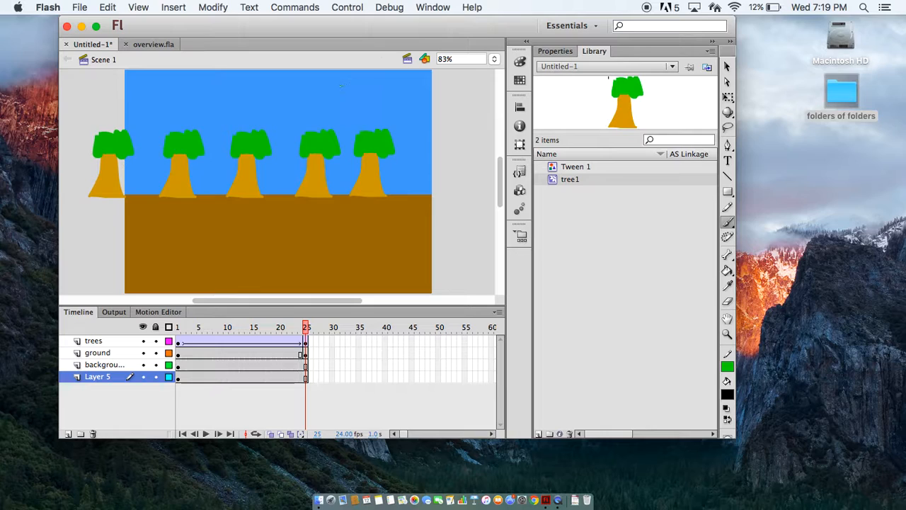
left_click(144, 365)
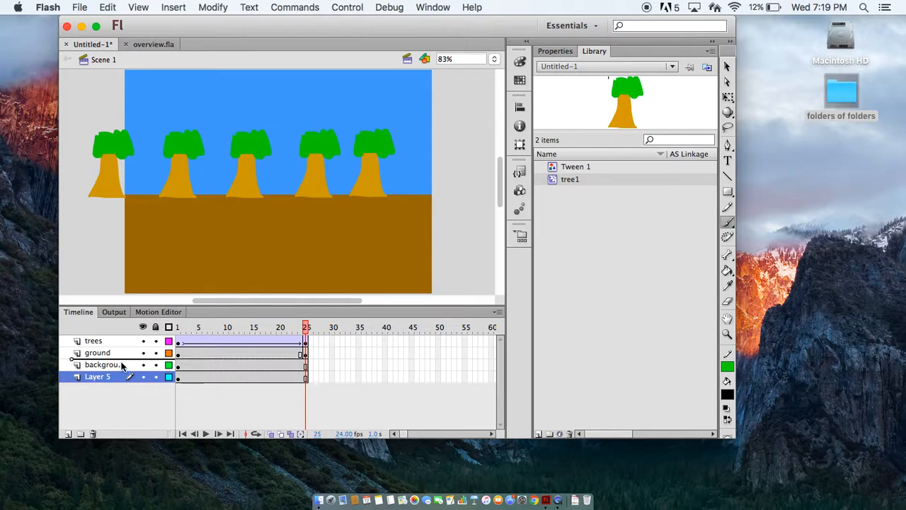
- Move the new layer between ground and background and delete the black loop from it
left_click_drag(122, 363, 122, 361)
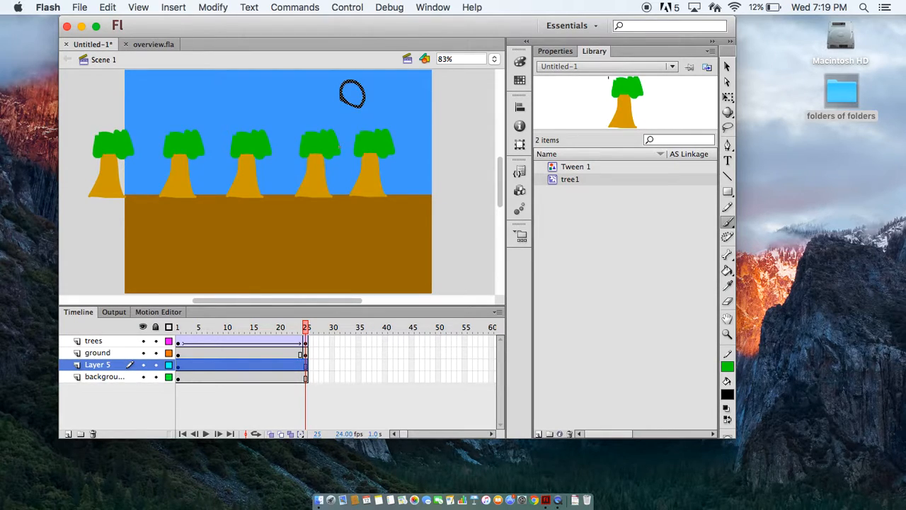
key("Delete")
- Select frame 1 of the new layer and set the fill colour to white (#FFFFFF)
left_click(177, 365)
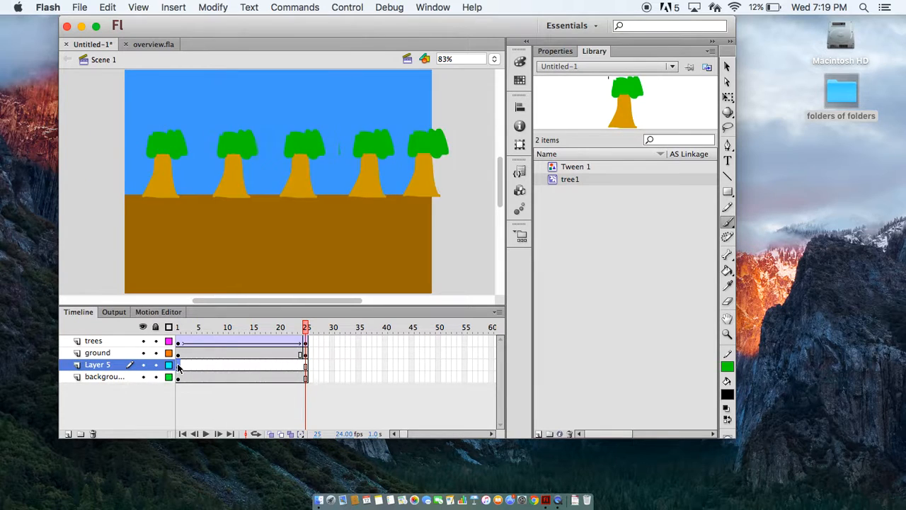
left_click(520, 62)
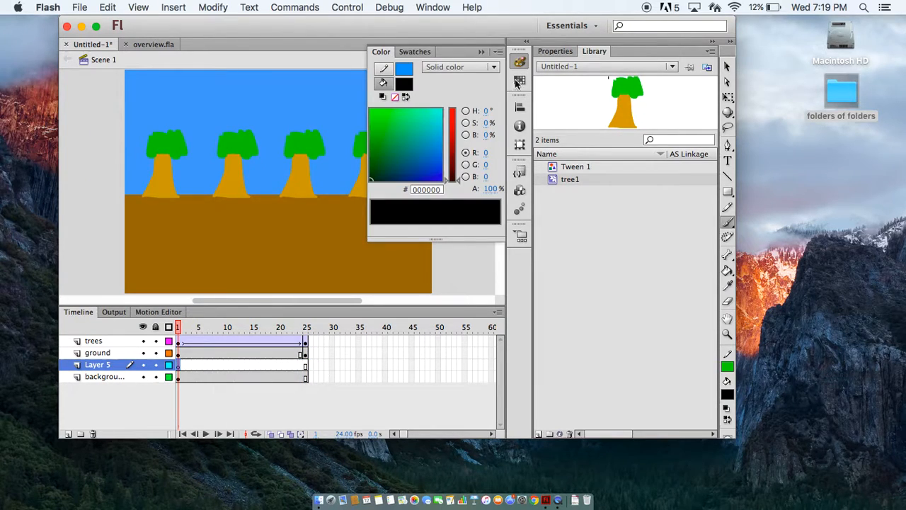
left_click(409, 86)
left_click(425, 152)
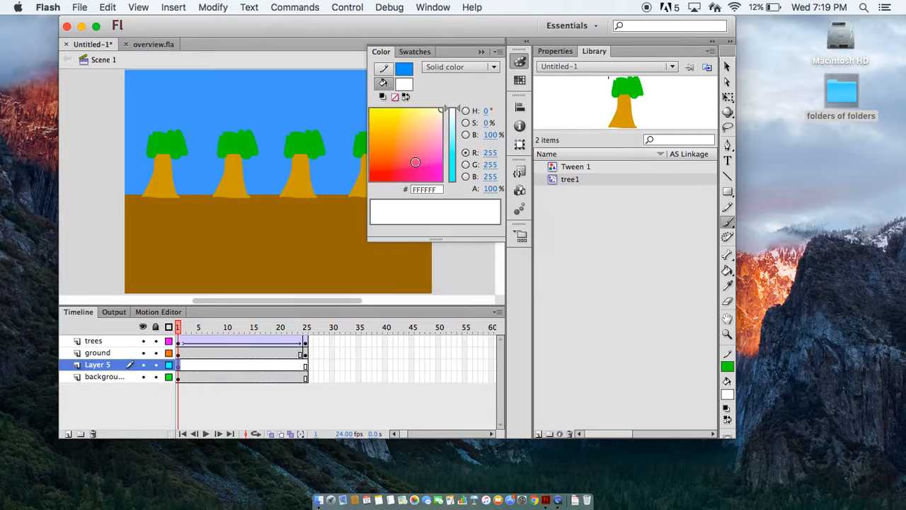
left_click(482, 51)
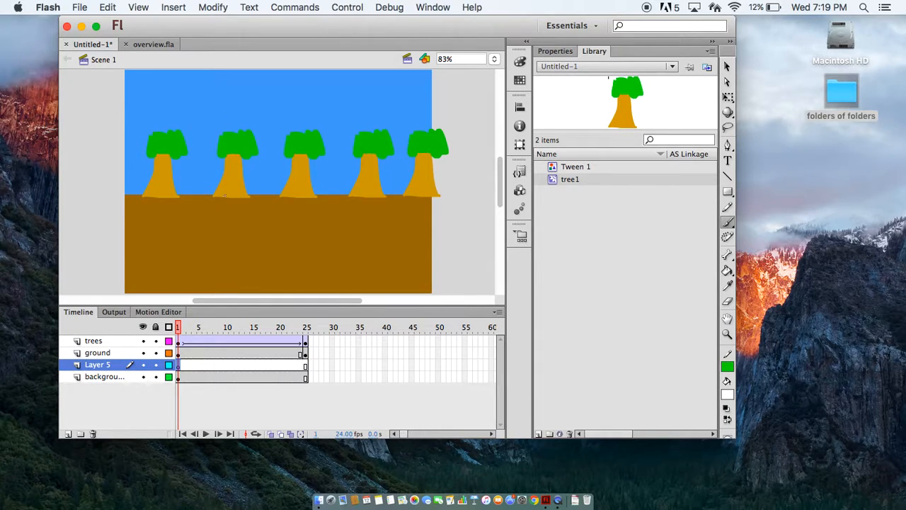
right_click(182, 365)
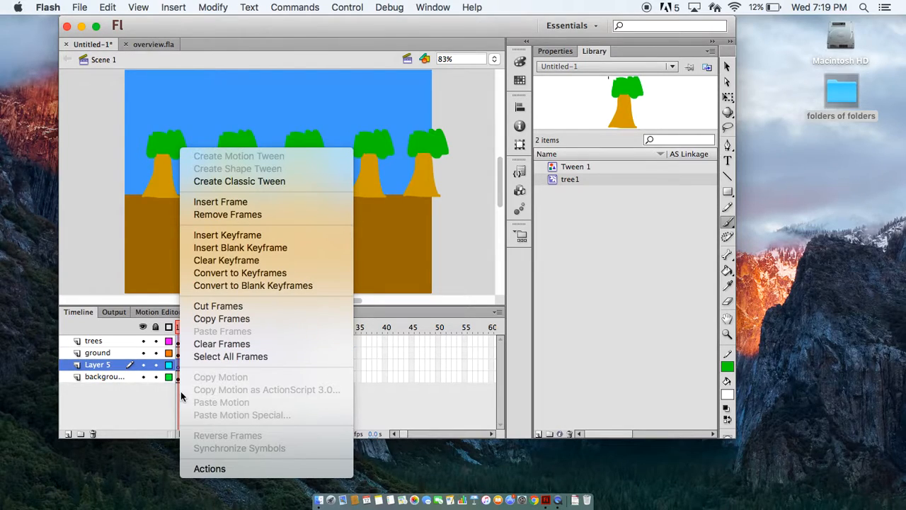
left_click(144, 414)
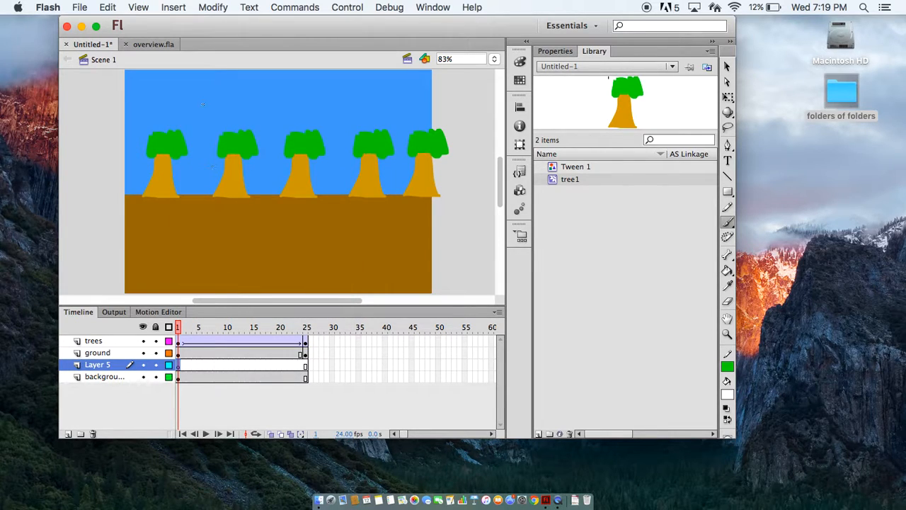
- Brush a closed cloud outline in the sky above the first tree and fill it with white
scroll(160, 112, "up", 2)
scroll(160, 111, "down", 1)
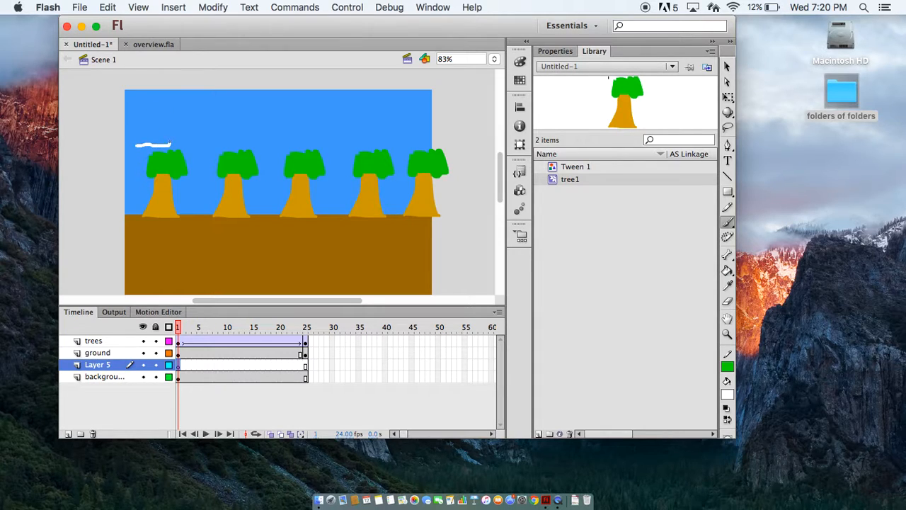
key("super+z")
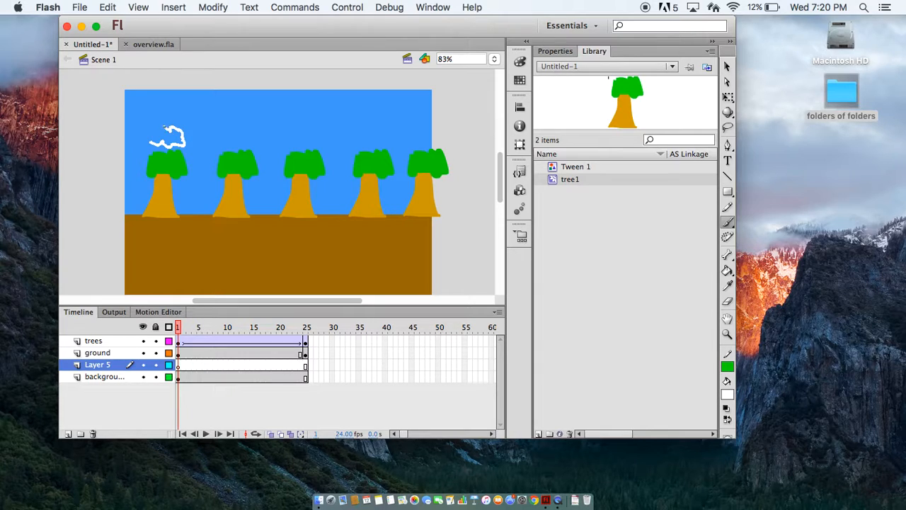
left_click_drag(151, 139, 172, 145)
key("k")
left_click(162, 134)
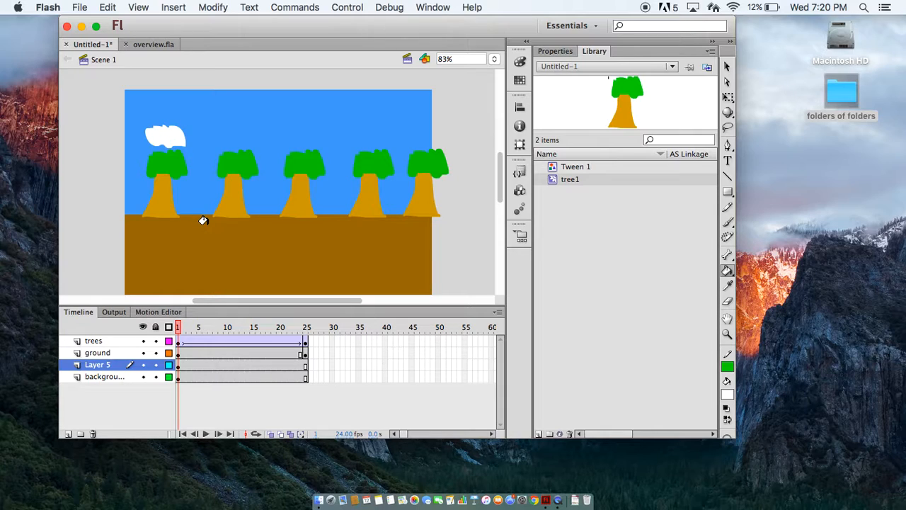
key("v")
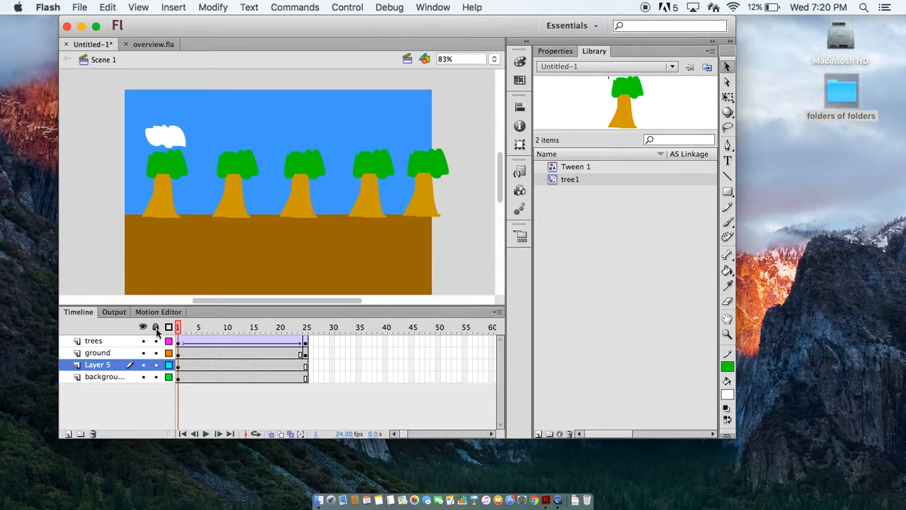
- Convert the white cloud on the new layer into a Movie Clip symbol named cloud 9
left_click(143, 353)
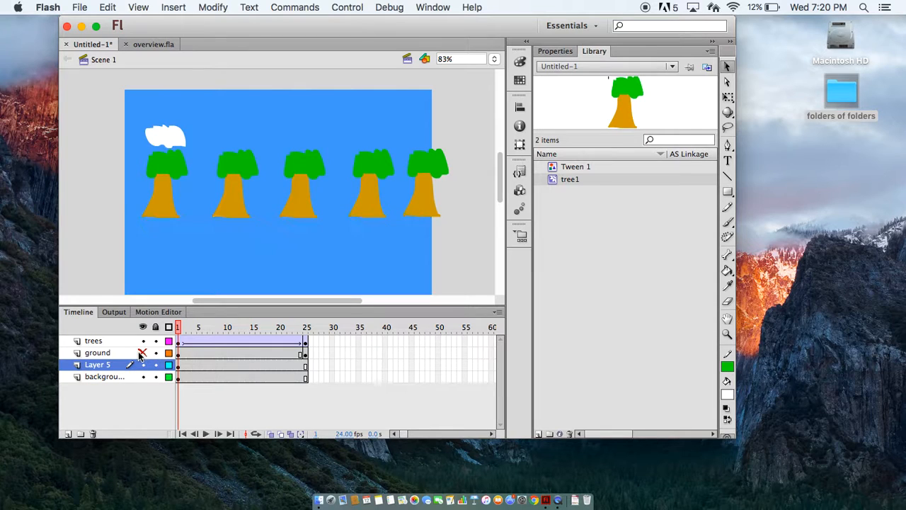
left_click(143, 352)
left_click(128, 353)
left_click(127, 365)
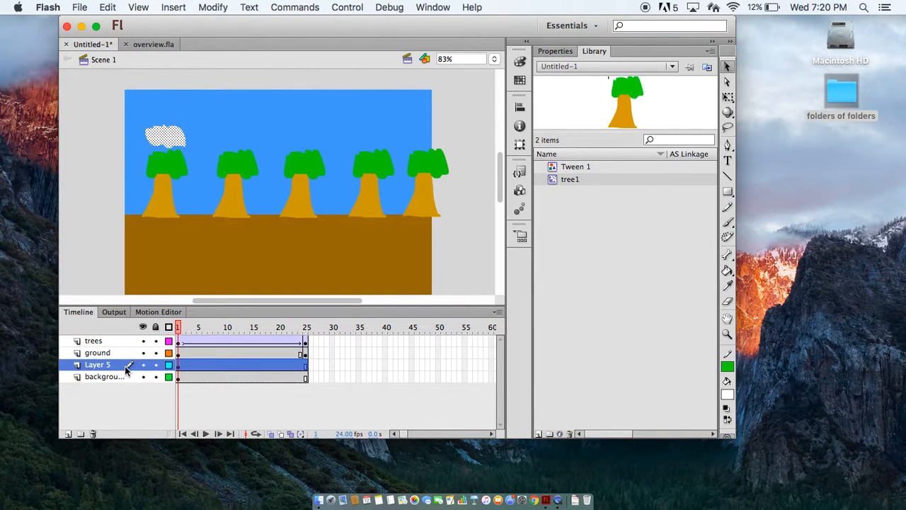
right_click(168, 135)
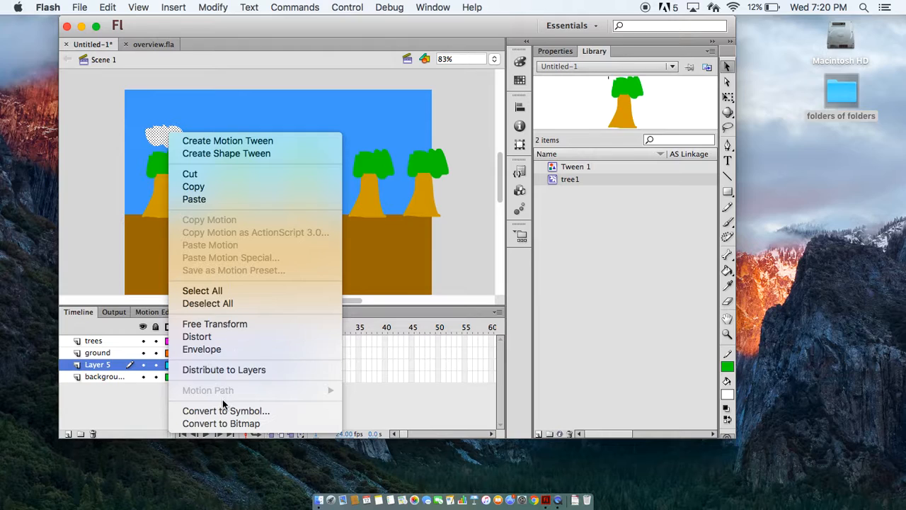
left_click(241, 412)
key("BackSpace")
type("cloud 9")
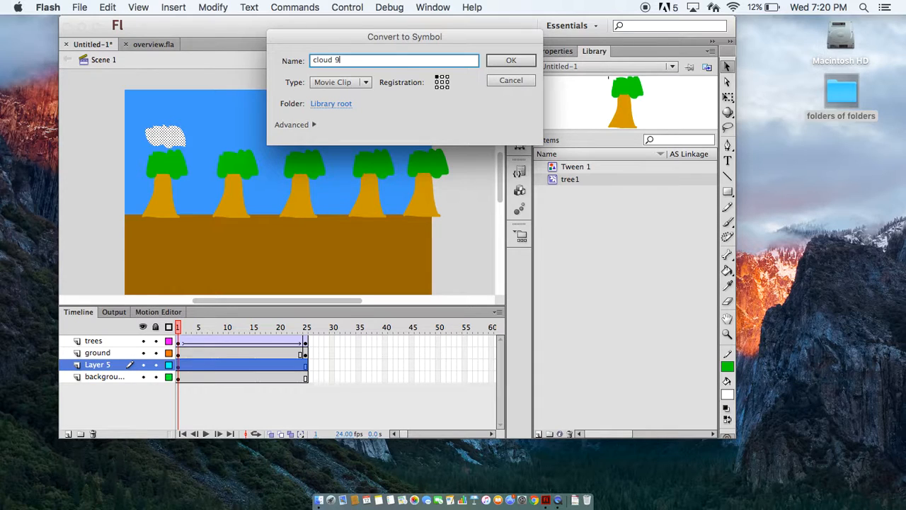
left_click(515, 60)
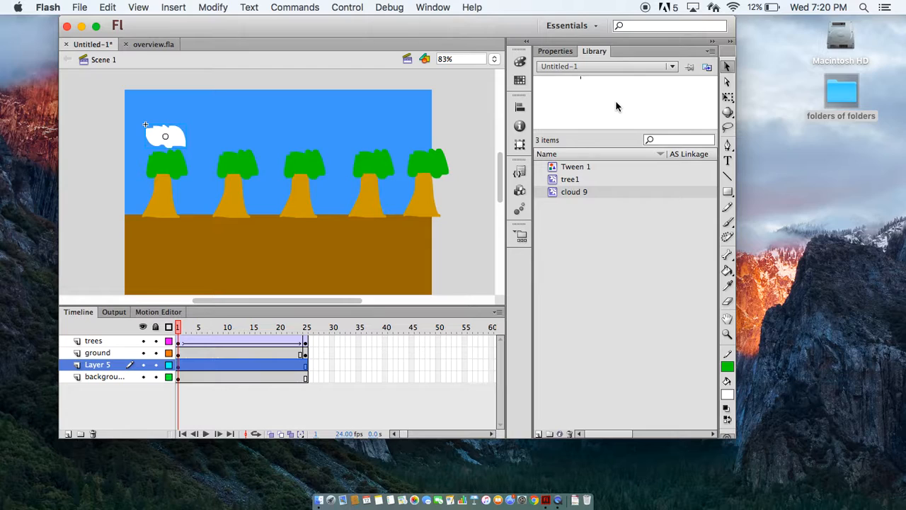
- Add four more cloud 9 instances across the sky at staggered heights, on the same layer as the first cloud
left_click_drag(615, 106, 309, 140)
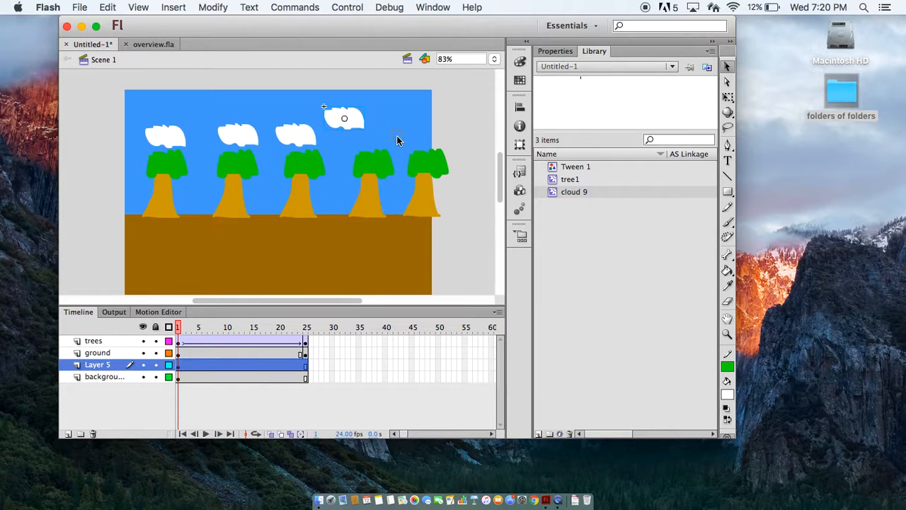
key("super+v")
left_click_drag(305, 131, 305, 132)
left_click_drag(250, 133, 252, 147)
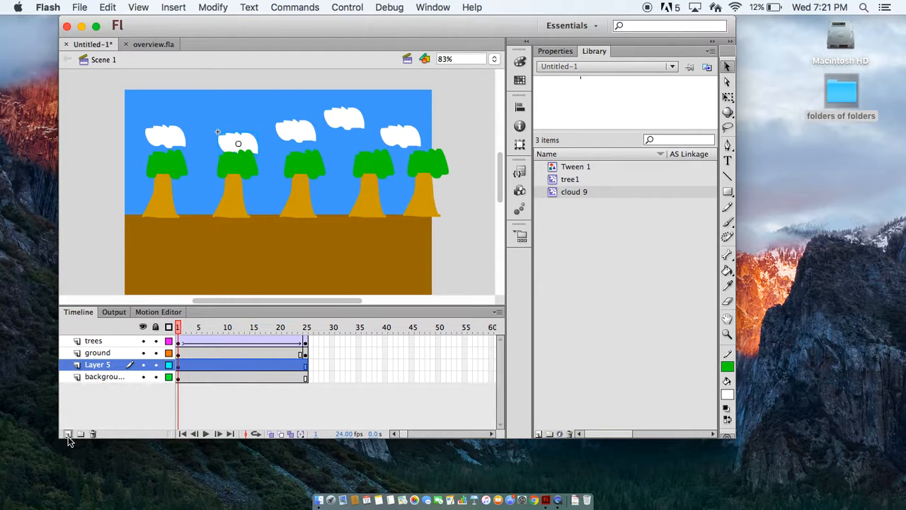
- Look at the flash movie in QuickTime Player, return to Flash and examine the plane in the overview.fla scene
key("ctrl+Right")
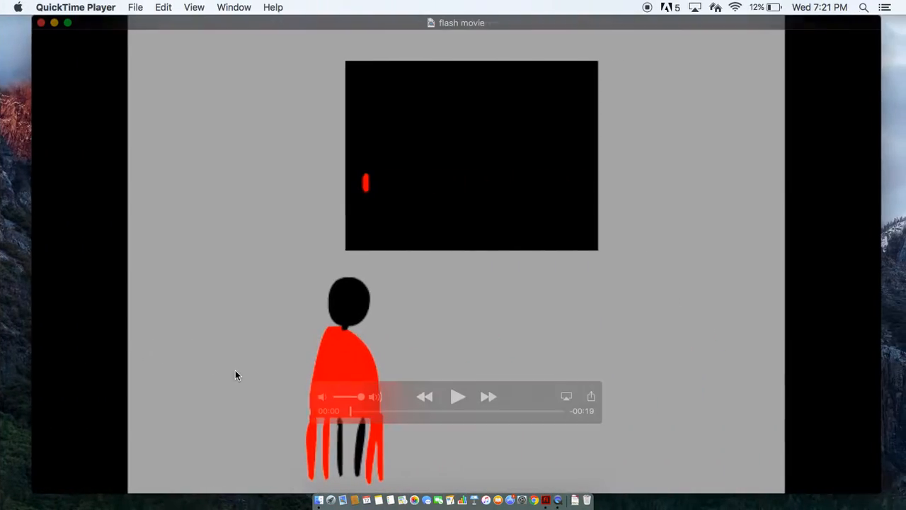
left_click(428, 411)
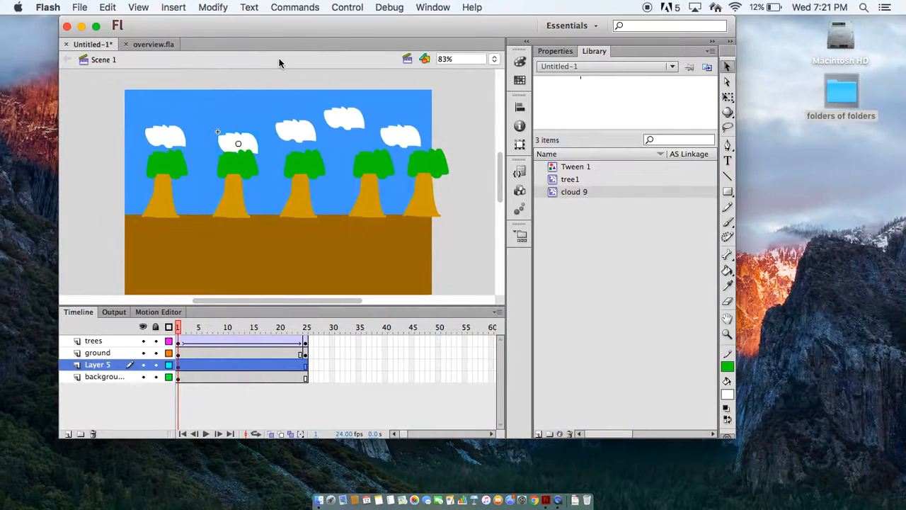
left_click(160, 44)
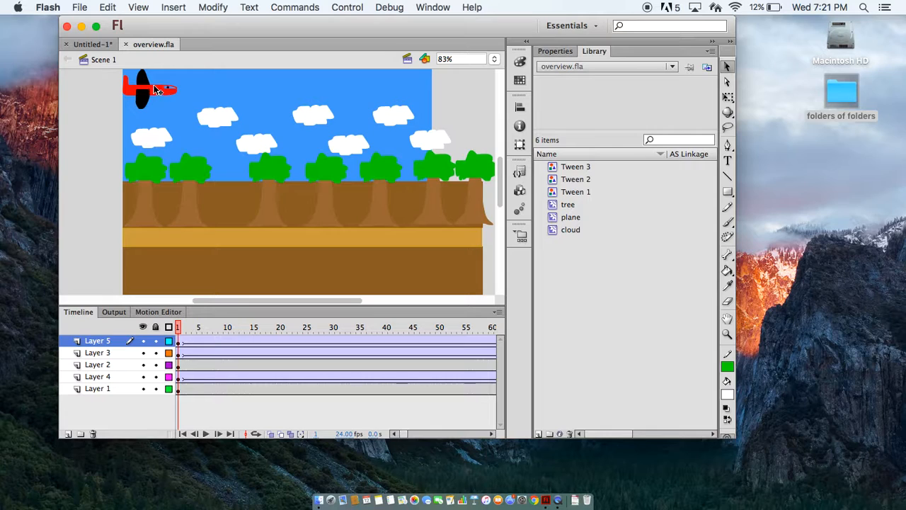
- Return to Untitled-1, show the overview.fla library and select its plane symbol
left_click(98, 43)
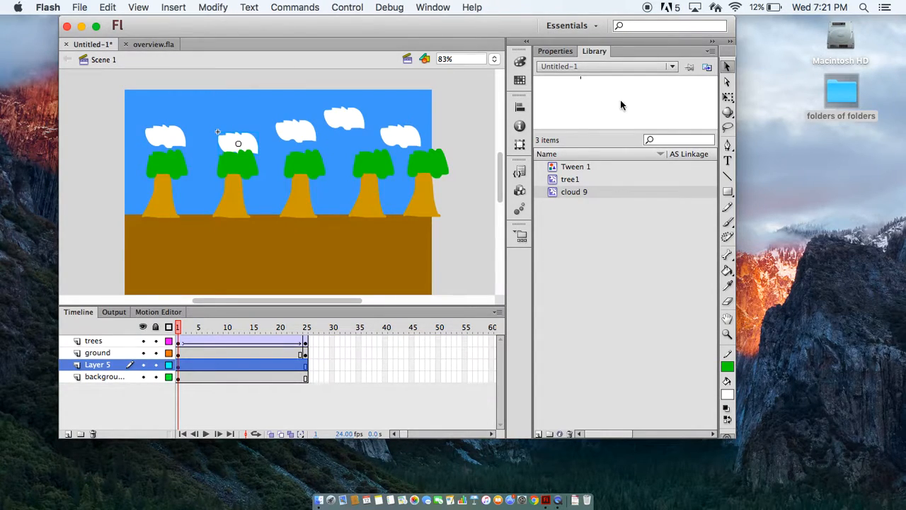
left_click(673, 66)
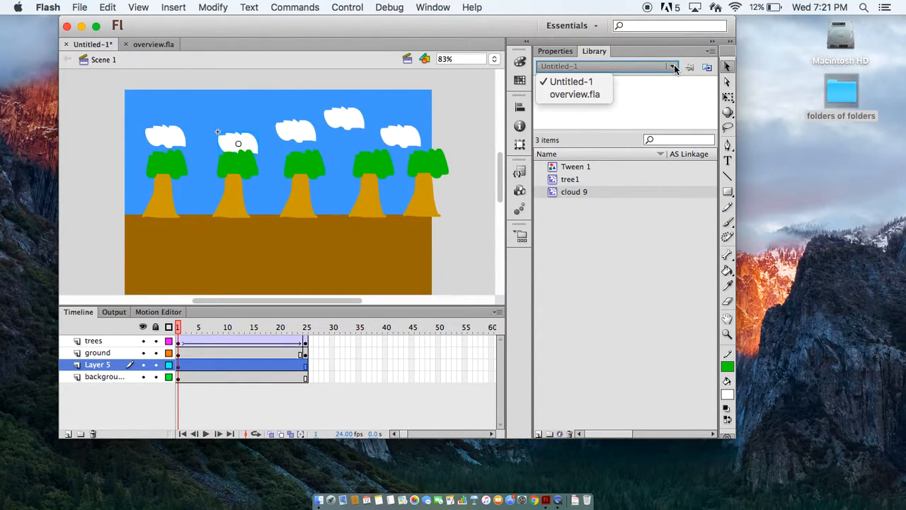
left_click(573, 93)
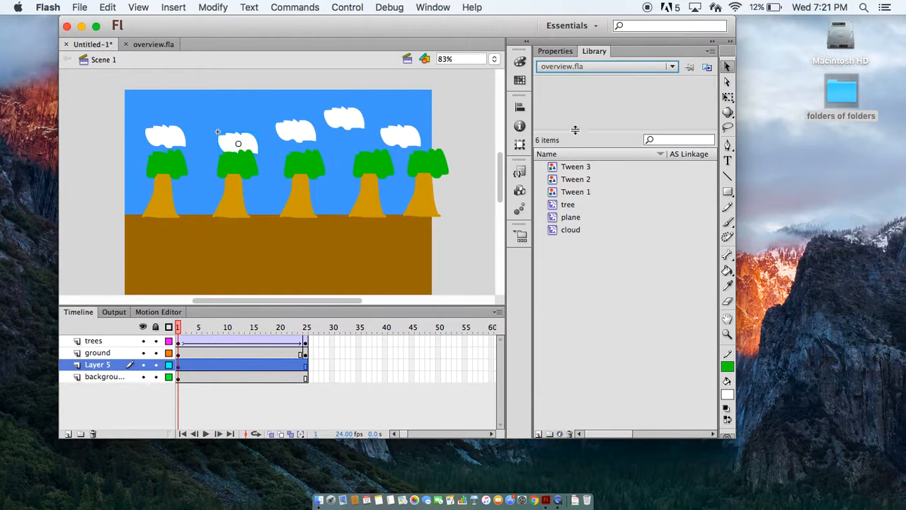
left_click(585, 216)
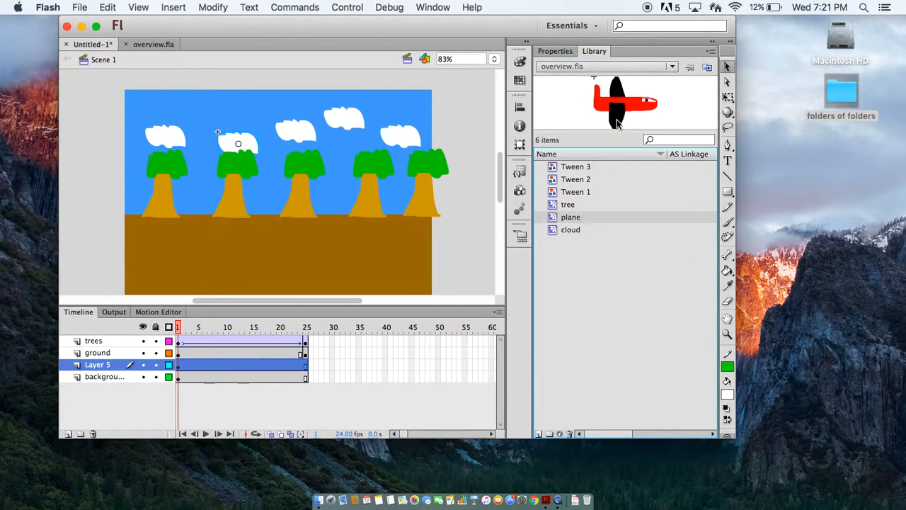
- Try placing the plane symbol on the cloud layer and scaling it down at the sky's upper-left corner
left_click_drag(618, 111, 148, 107)
scroll(166, 138, "up", 2)
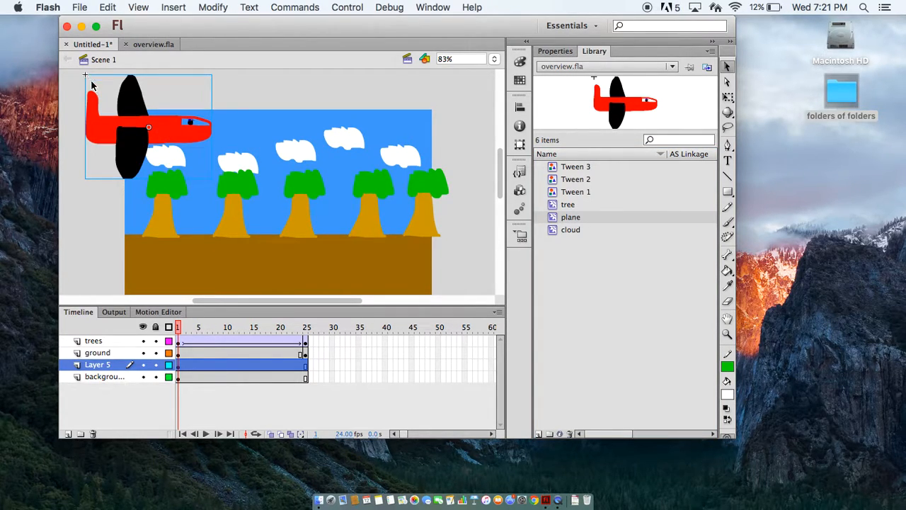
right_click(145, 133)
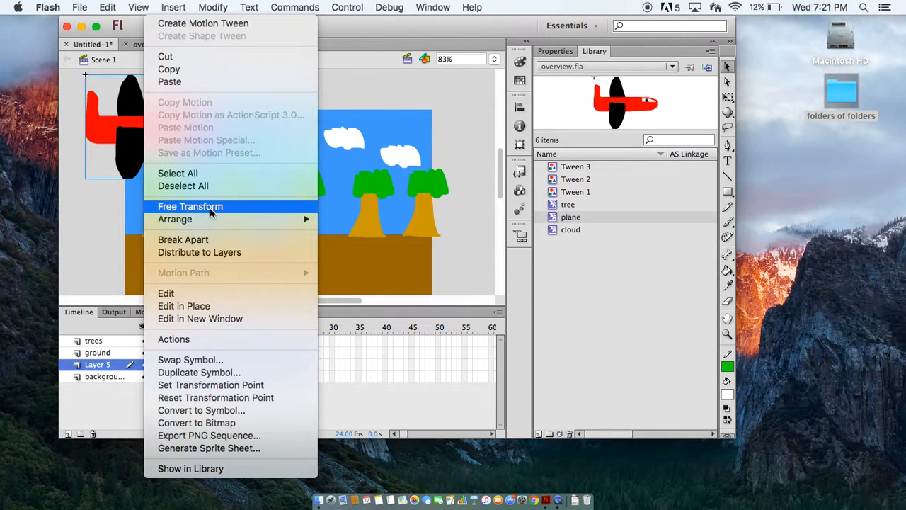
left_click(209, 207)
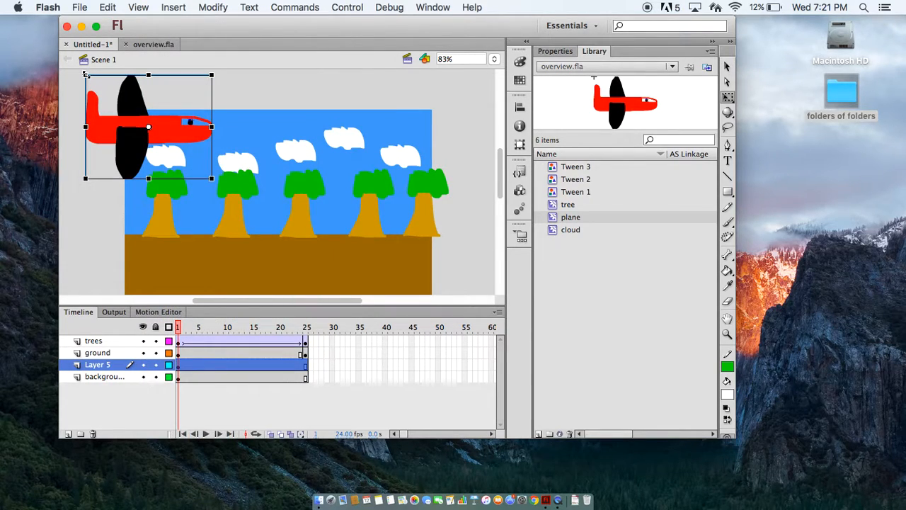
left_click_drag(86, 75, 124, 112)
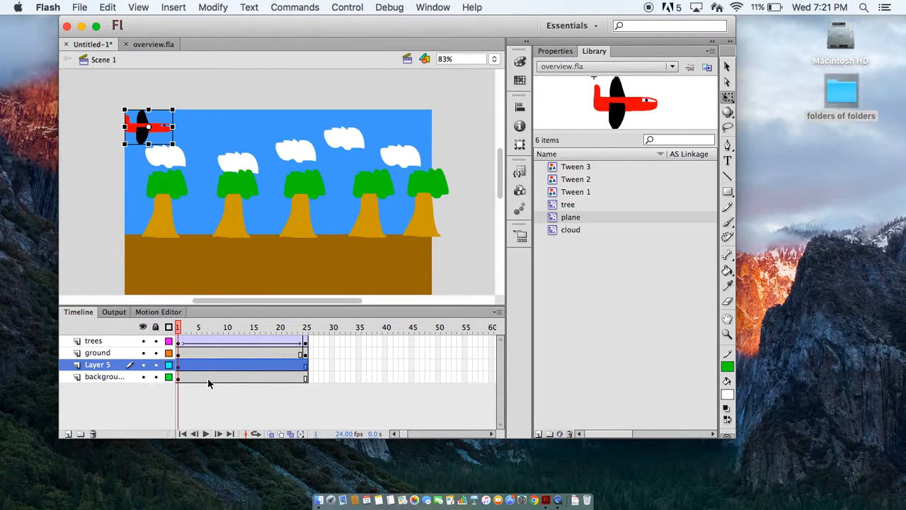
- Undo the scaling and placement of the plane on the cloud layer
key("super+z")
key("super+z")
key("super+z")
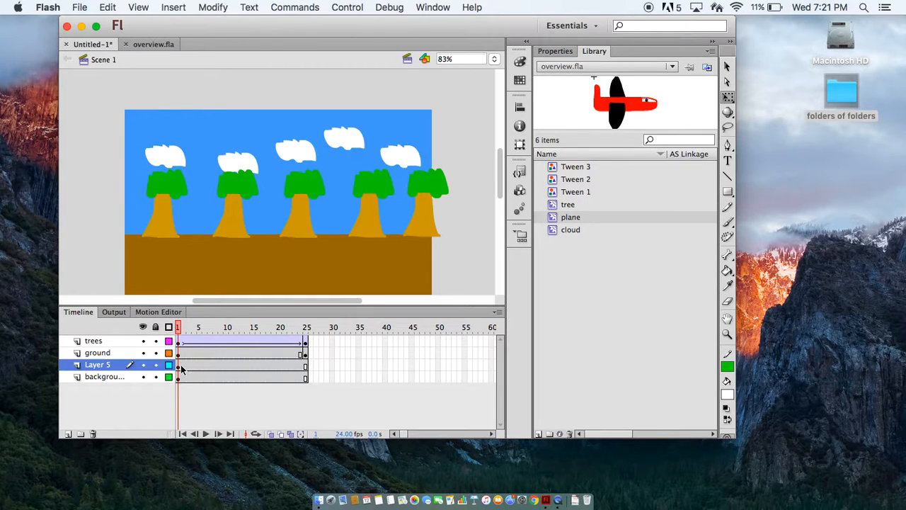
- Create a classic tween on the cloud layer and shift all the clouds to the left at frame 25
left_click(180, 368)
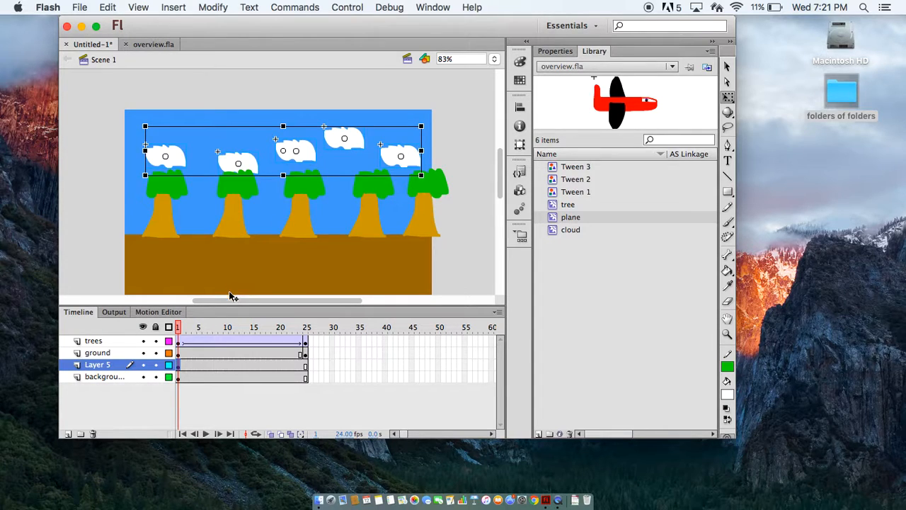
right_click(180, 368)
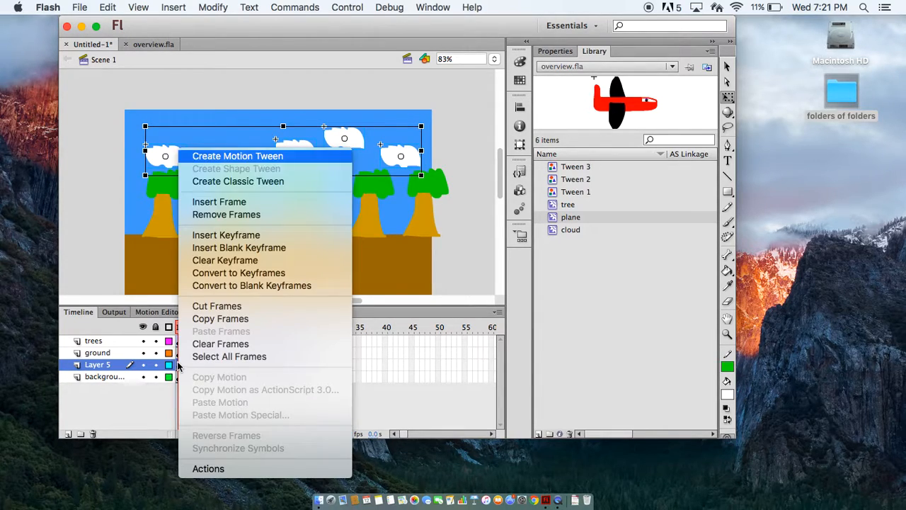
left_click(255, 183)
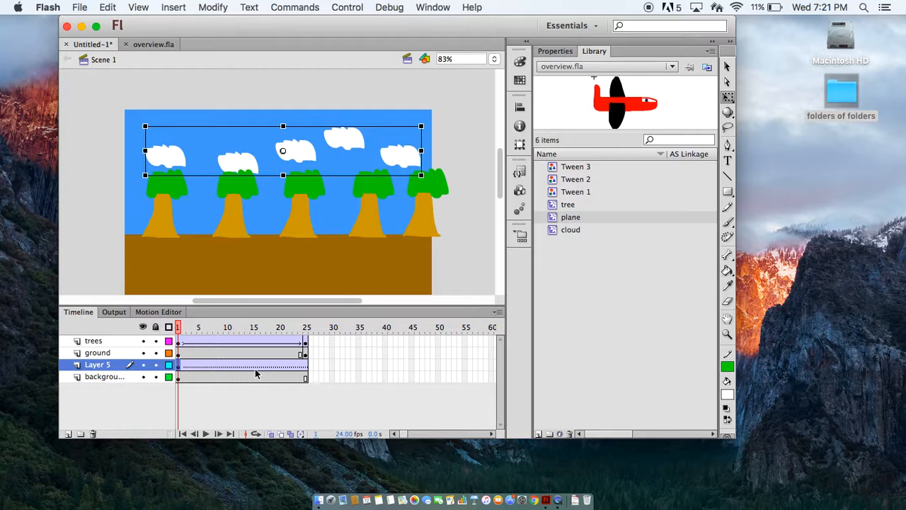
left_click(308, 369)
left_click_drag(346, 138, 290, 137)
- Play the animation from frame 1 to check the cloud and tree movement, and return the playhead to frame 1
left_click_drag(306, 330, 178, 327)
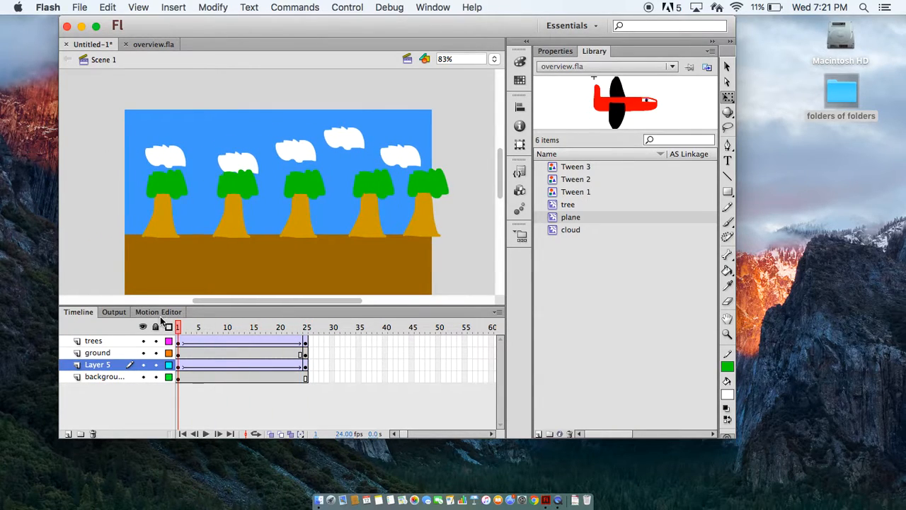
left_click(206, 433)
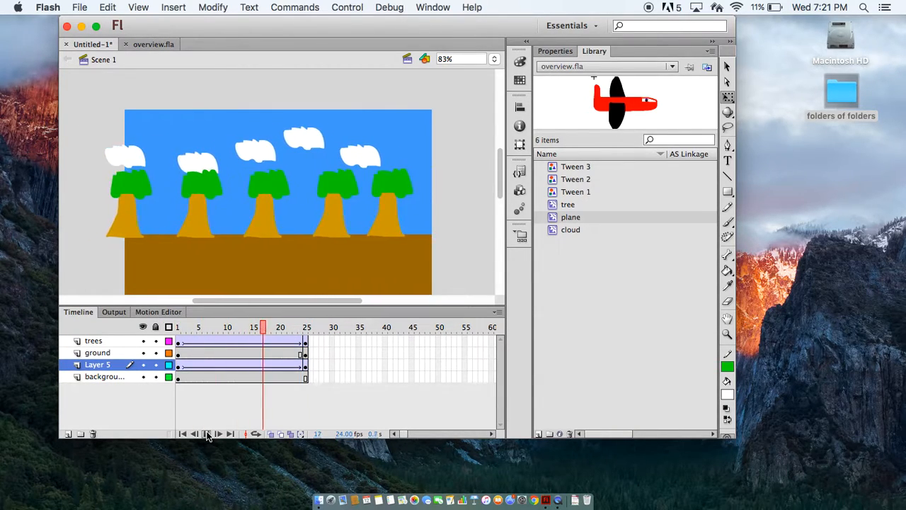
left_click_drag(306, 328, 178, 328)
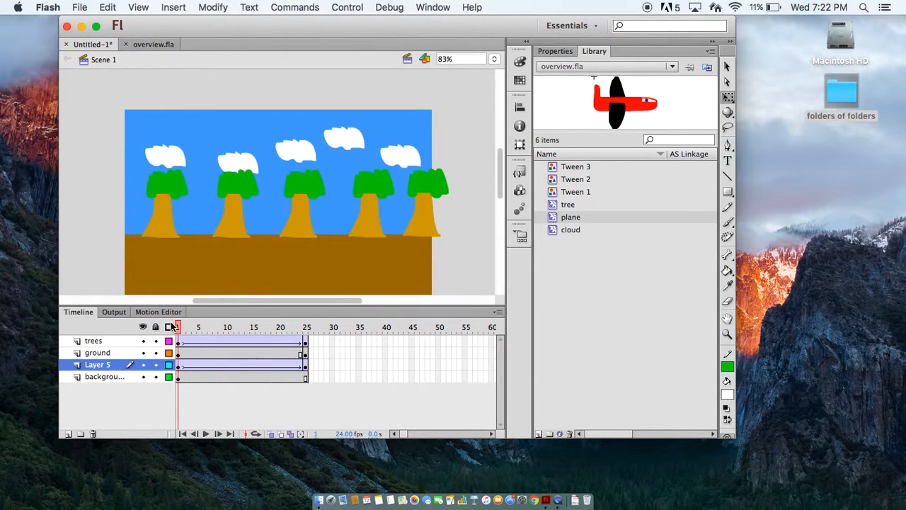
- Add a new layer above trees and place the plane symbol on it, scaled down to fit the sky's upper-left corner
left_click(68, 433)
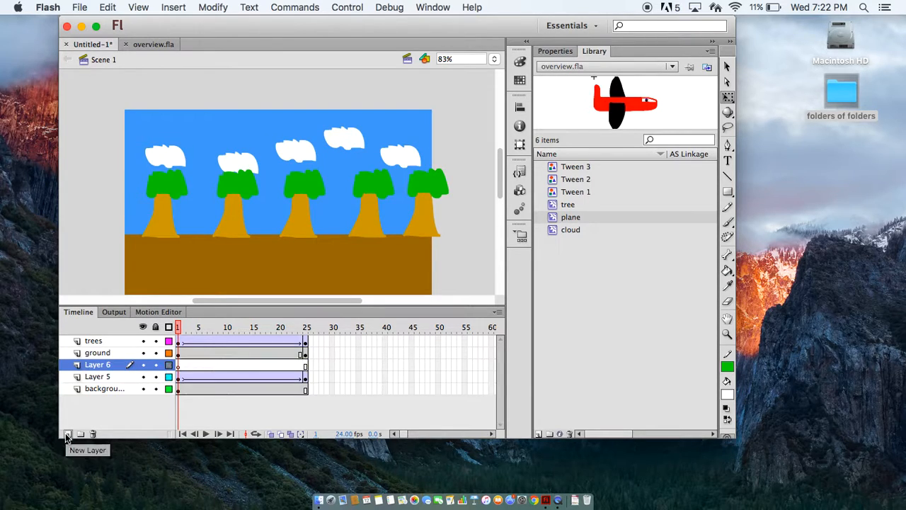
left_click_drag(120, 368, 119, 338)
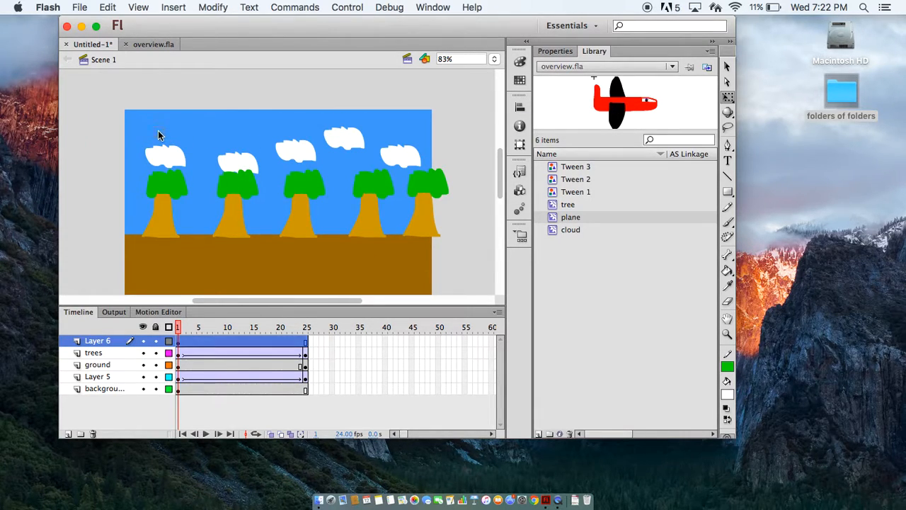
left_click_drag(623, 102, 159, 135)
left_click_drag(94, 77, 125, 109)
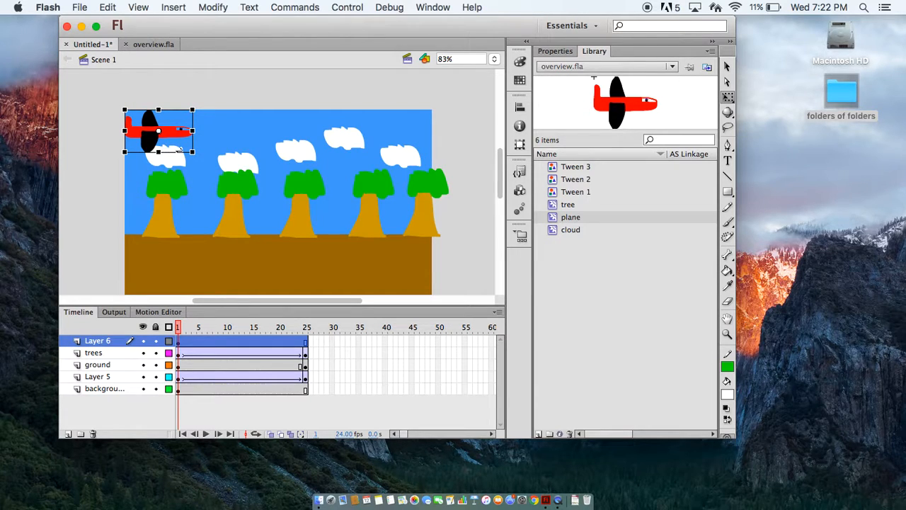
- Create a classic tween on the plane layer, move the plane to the sky's upper-right corner at frame 25 and preview it
right_click(181, 337)
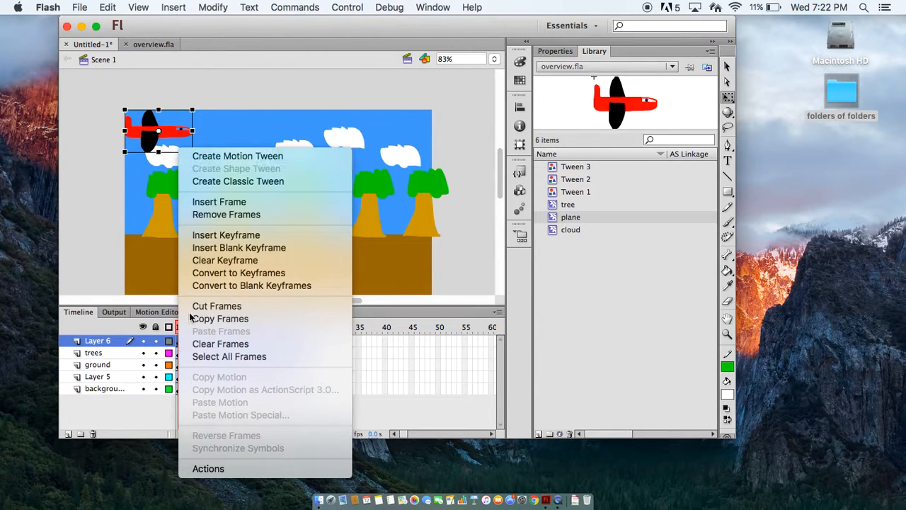
left_click(238, 181)
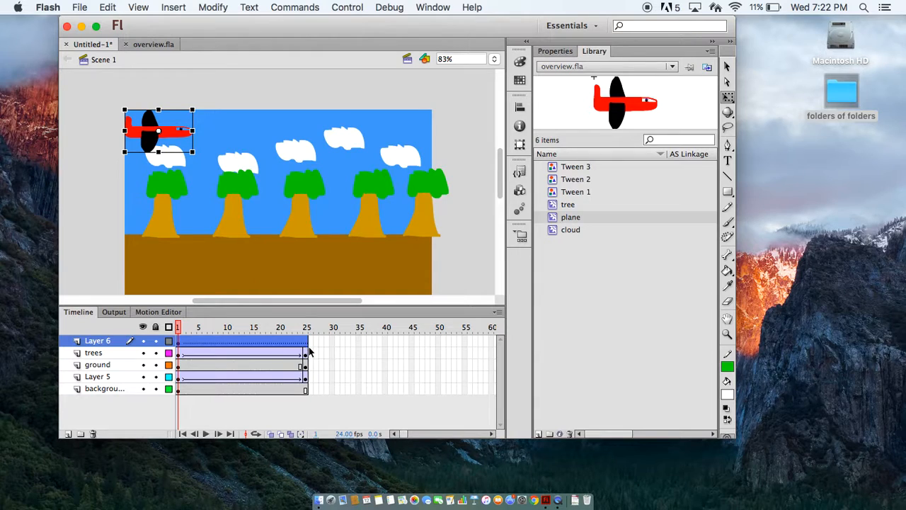
left_click(306, 344)
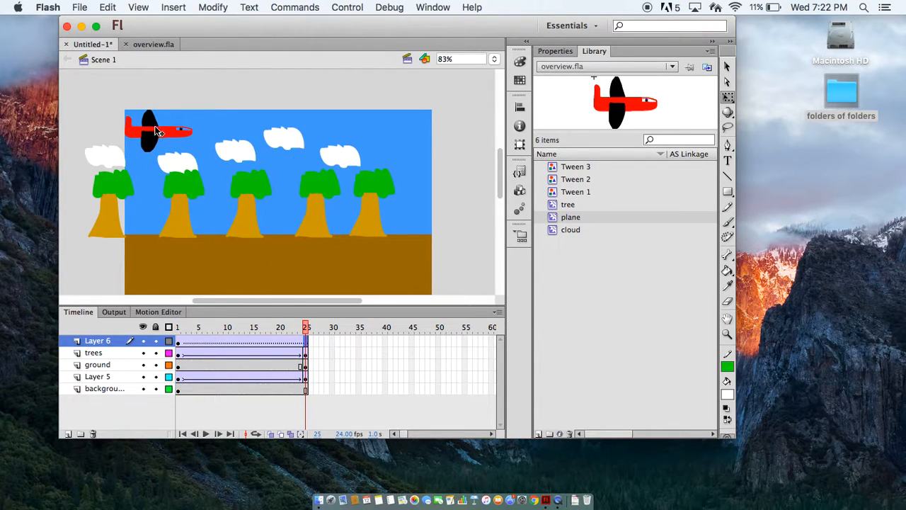
left_click_drag(159, 133, 397, 134)
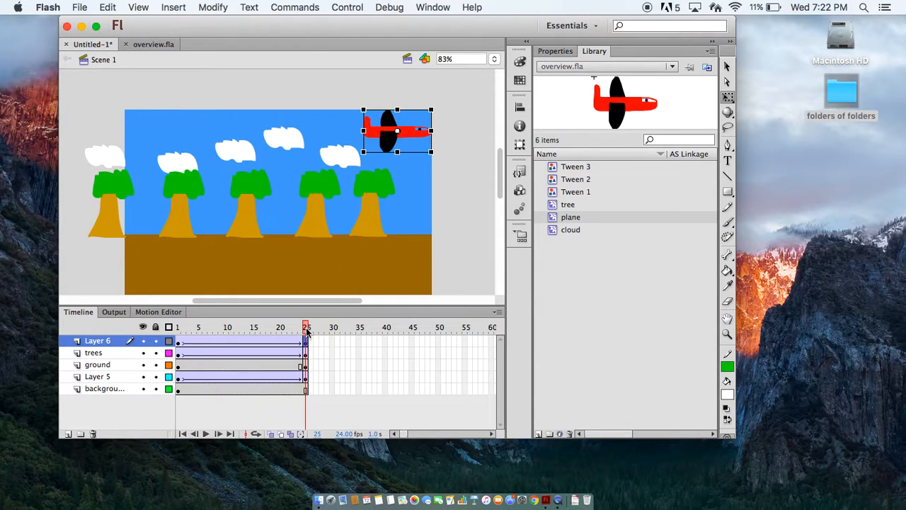
left_click(177, 328)
left_click(207, 434)
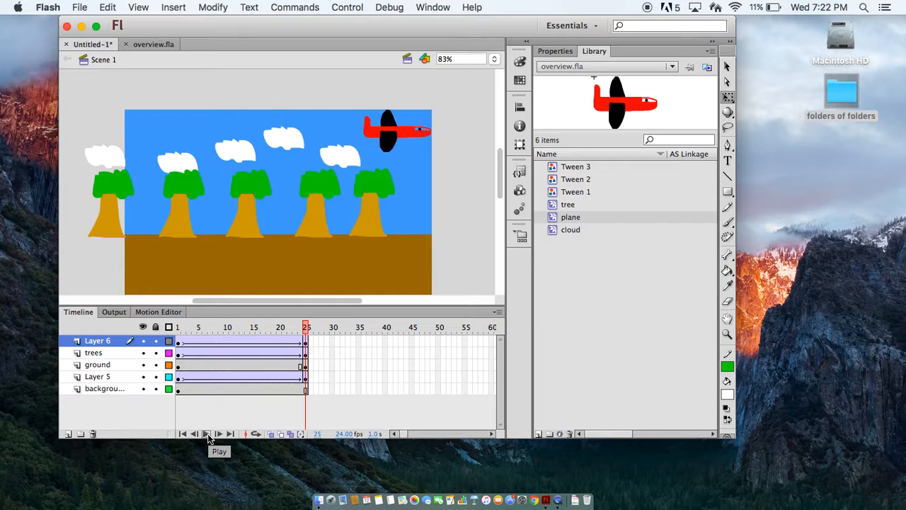
- Check the length of the overview.fla animation by moving its playhead to the last keyframe, frame 72
left_click(152, 44)
scroll(357, 388, "right", 5)
scroll(357, 388, "right", 2)
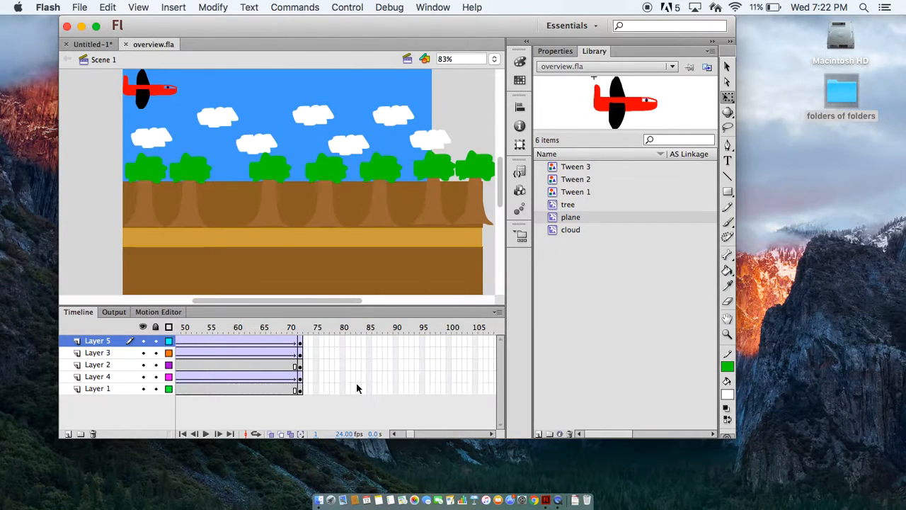
left_click(291, 328)
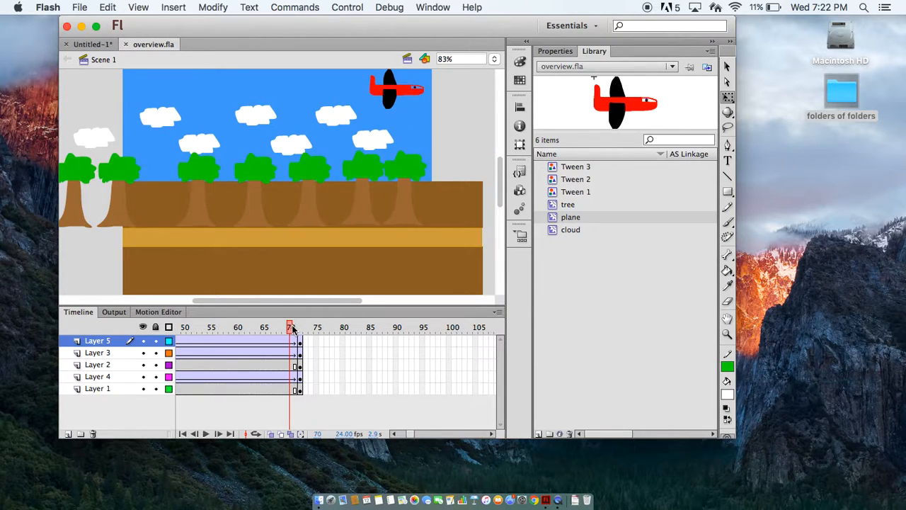
left_click_drag(292, 329, 300, 329)
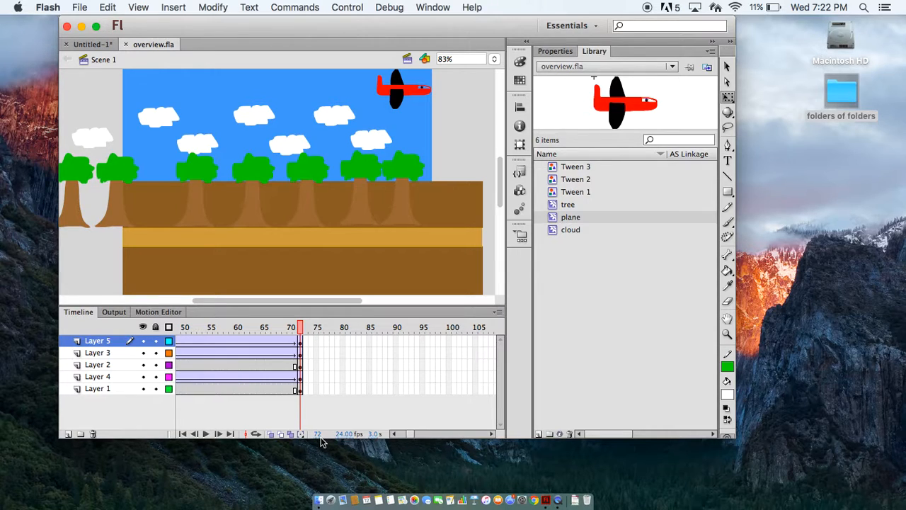
- Switch to the Untitled-1 document and extend the plane layer (Layer 6) and the trees layer by moving their end keyframes to frame 60
left_click(104, 46)
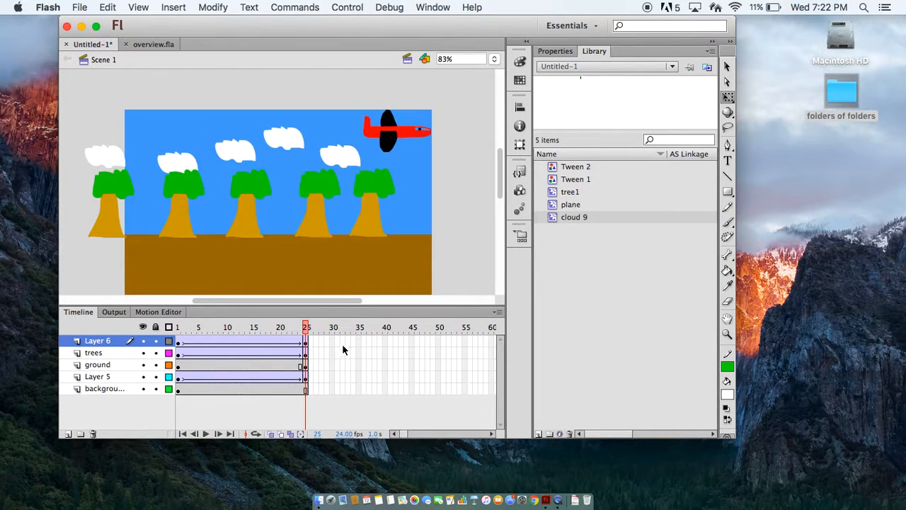
left_click(305, 345)
left_click_drag(307, 345, 493, 344)
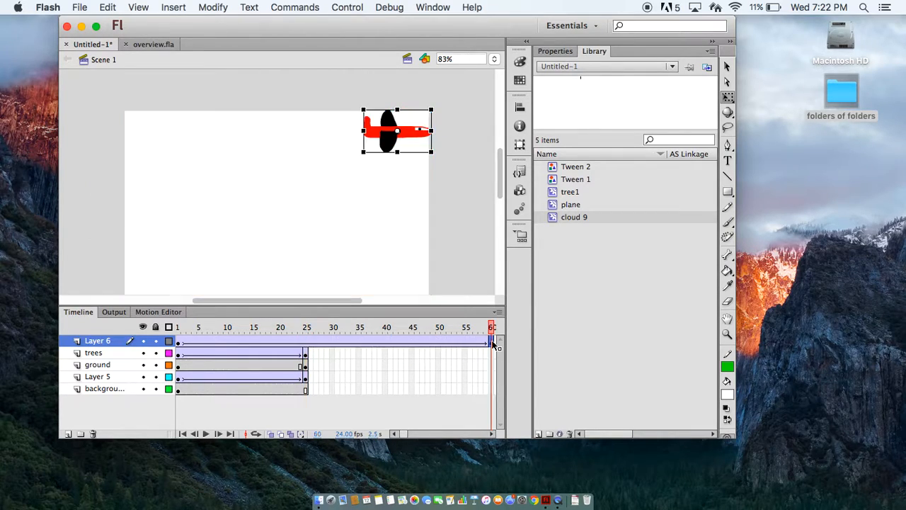
left_click(306, 354)
left_click_drag(308, 357, 492, 354)
- Extend the ground, cloud (Layer 5) and background layers to frame 60, and play the animation from frame 1
left_click(305, 366)
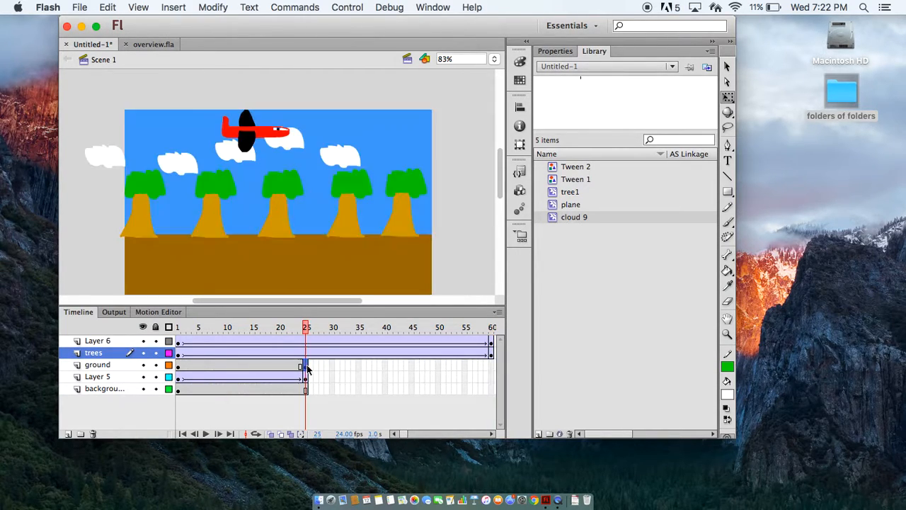
left_click_drag(305, 366, 489, 372)
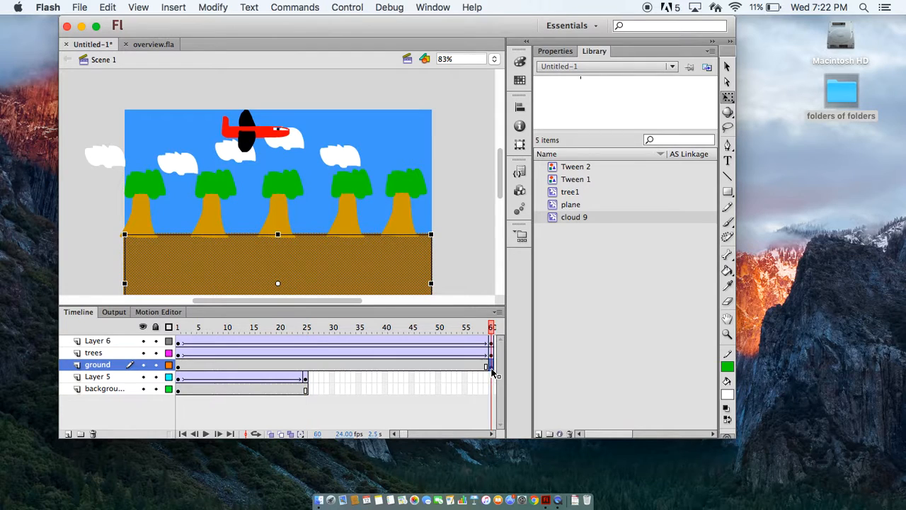
left_click(306, 379)
left_click_drag(308, 381, 491, 386)
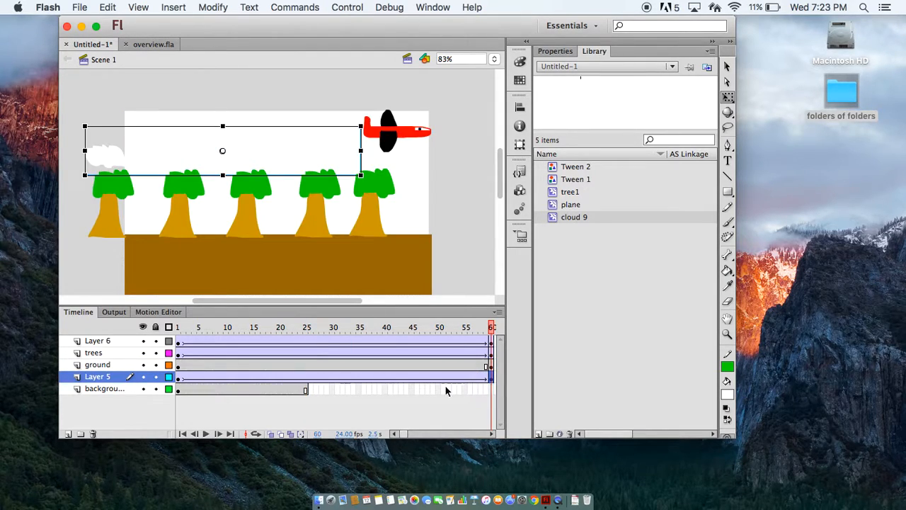
left_click(306, 388)
left_click_drag(308, 392, 489, 401)
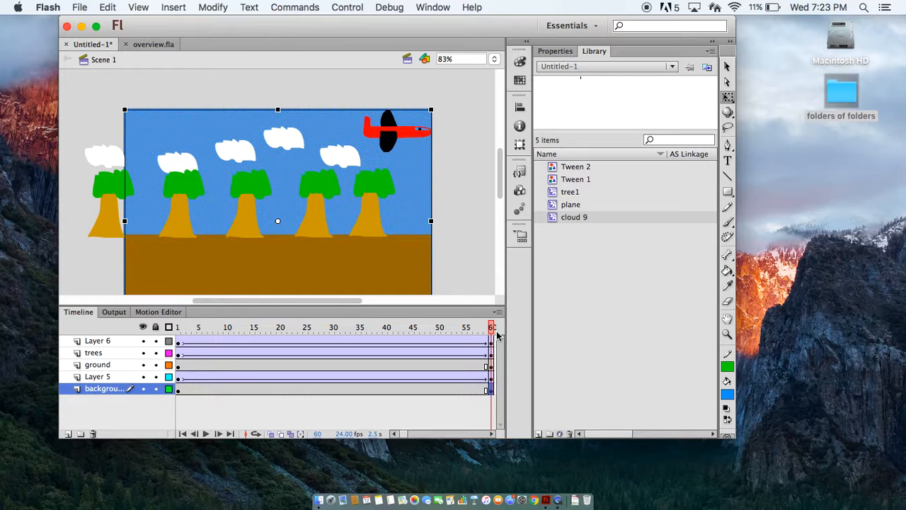
left_click_drag(492, 330, 175, 337)
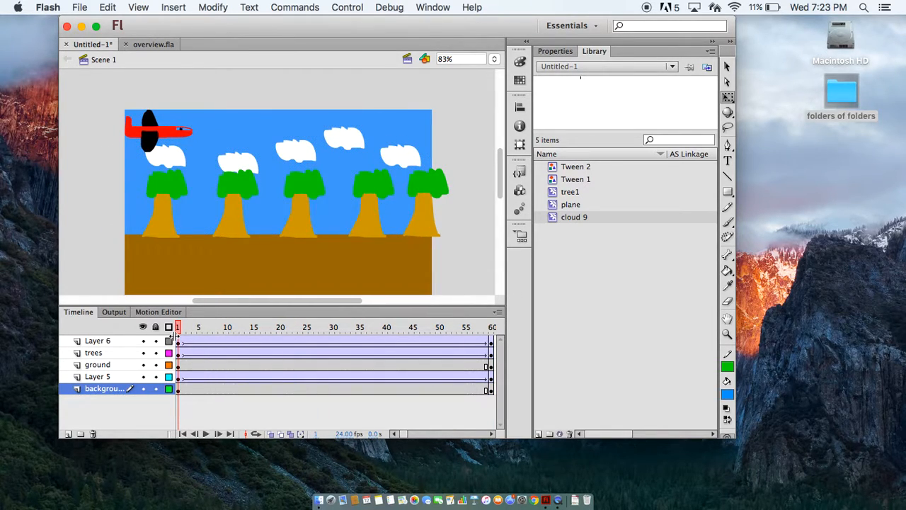
left_click(206, 433)
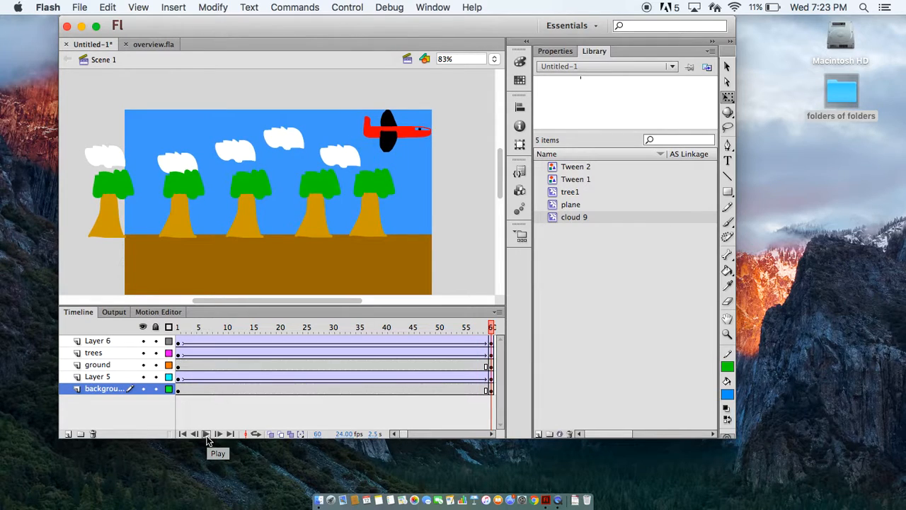
- Test overview.fla as a movie, close the preview, and close the overview.fla document
left_click(154, 44)
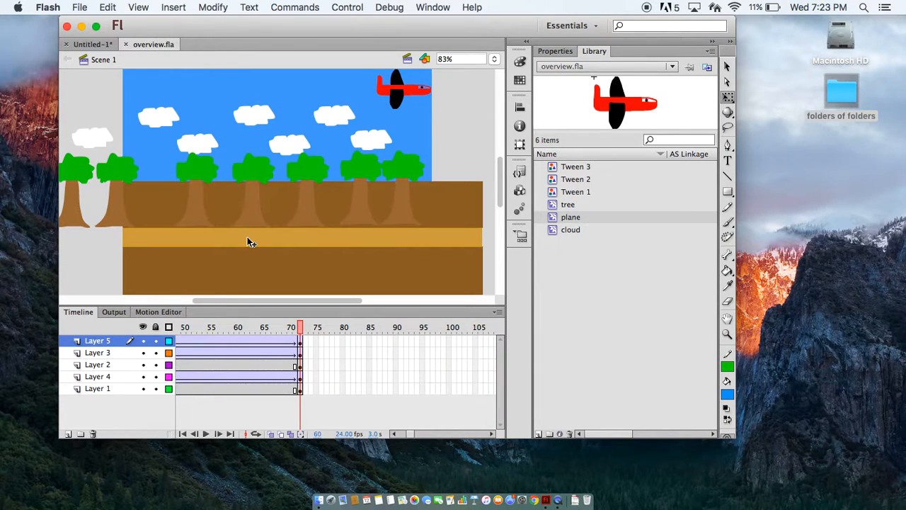
key("super+Return")
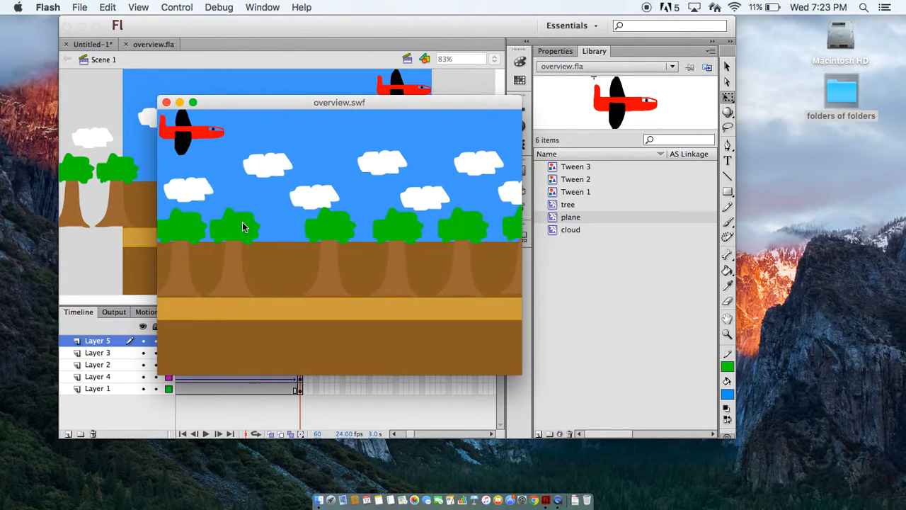
left_click(167, 103)
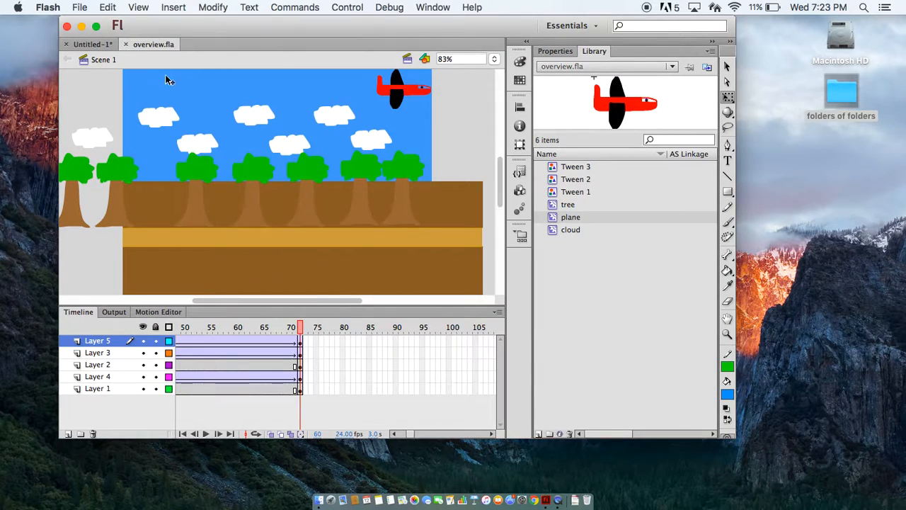
left_click(126, 44)
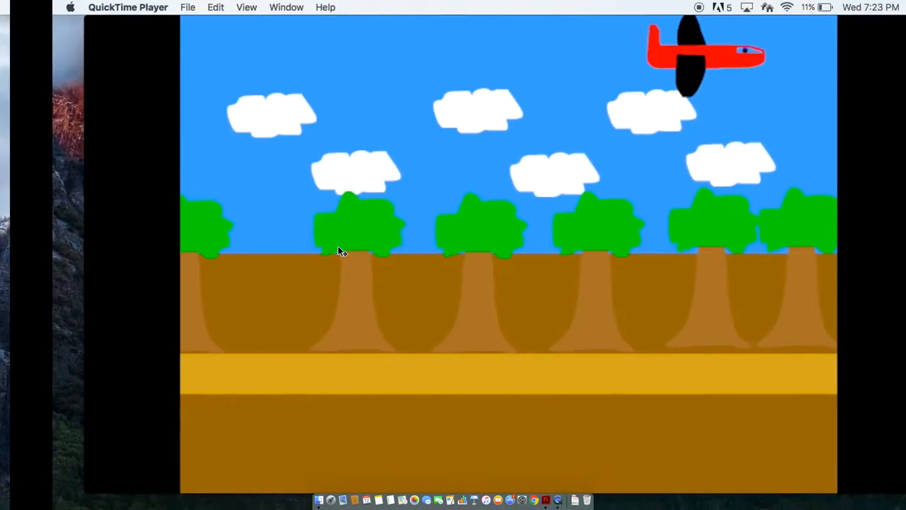
- In QuickTime Player, rewind the flash movie to the beginning, watch it through to the end with the volume raised, and quit the player
key("space")
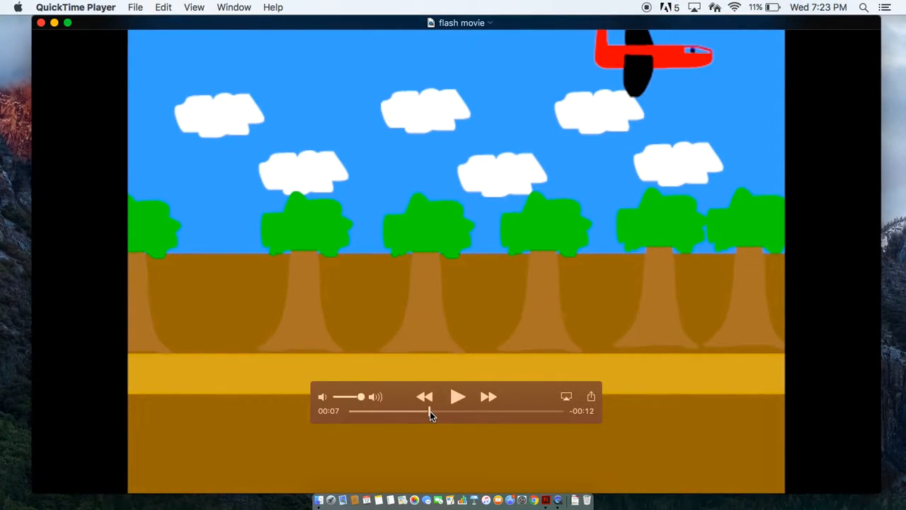
left_click_drag(430, 410, 351, 421)
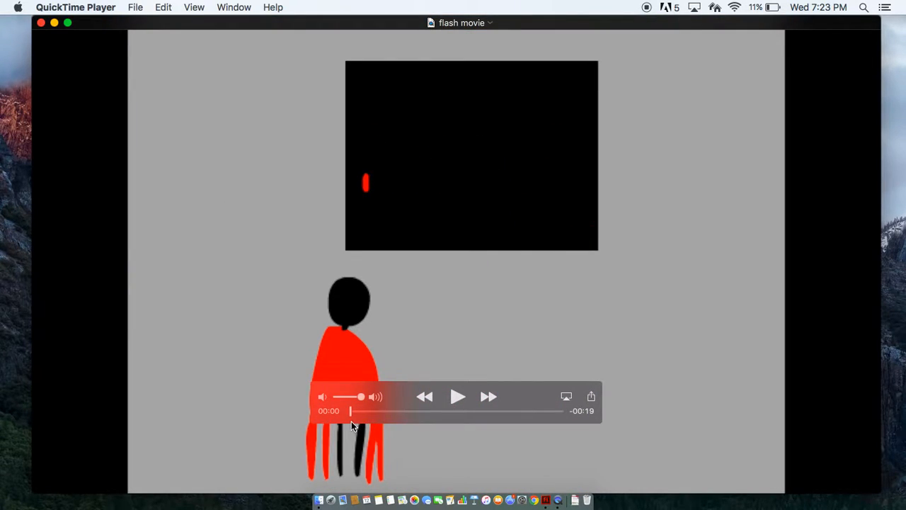
left_click(457, 397)
key("XF86AudioRaiseVolume")
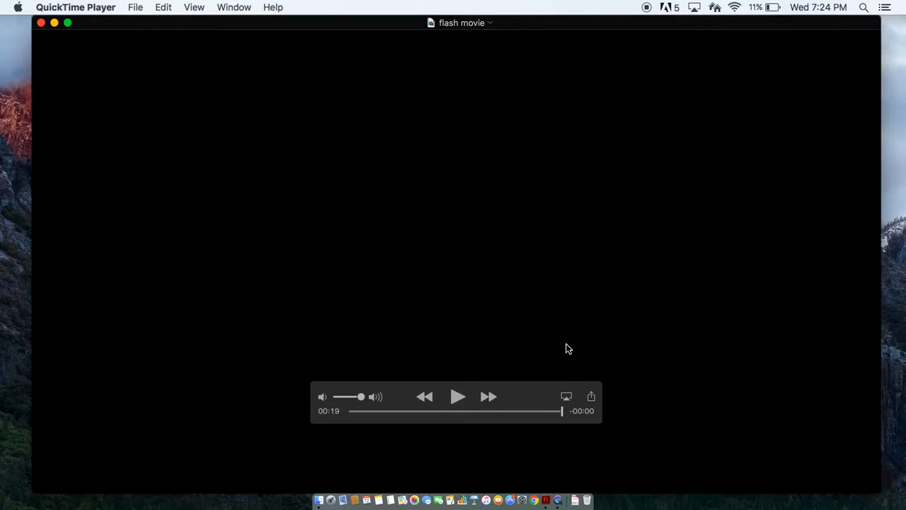
key("super+q")
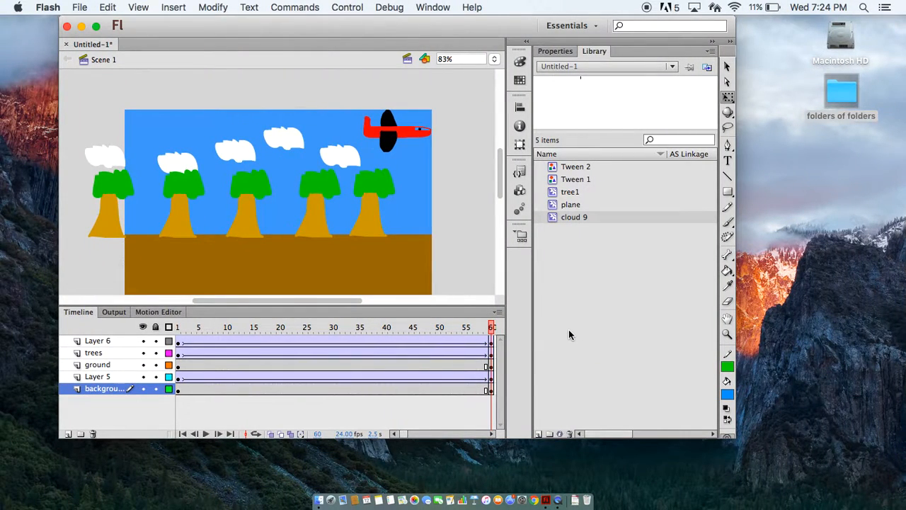